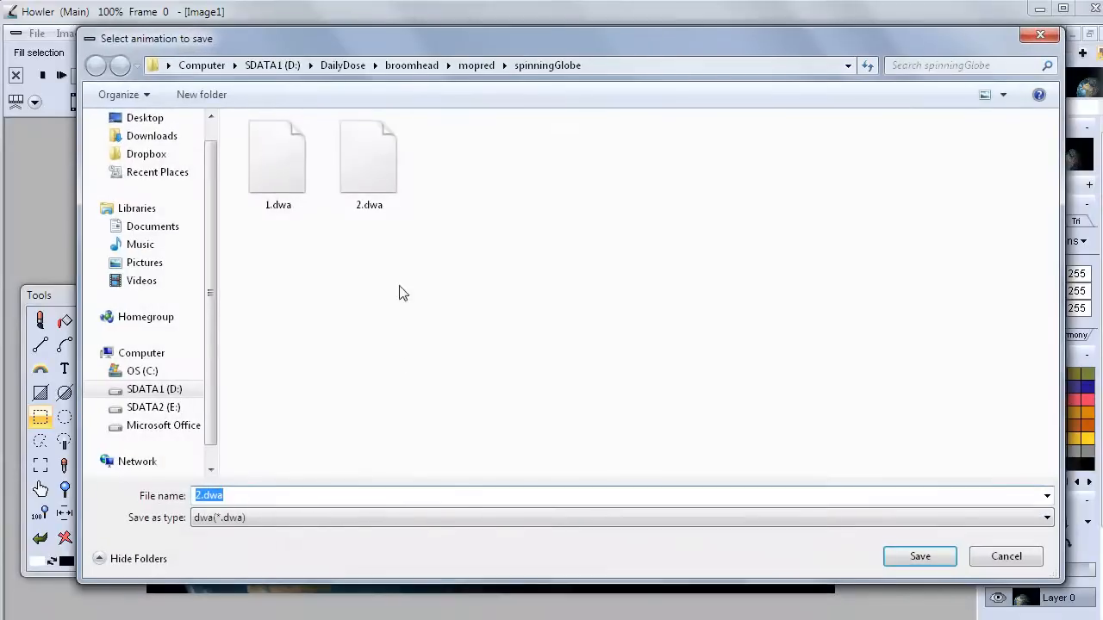
Step: Save the current animation as 3 in the spinningGlobe folder
type("3")
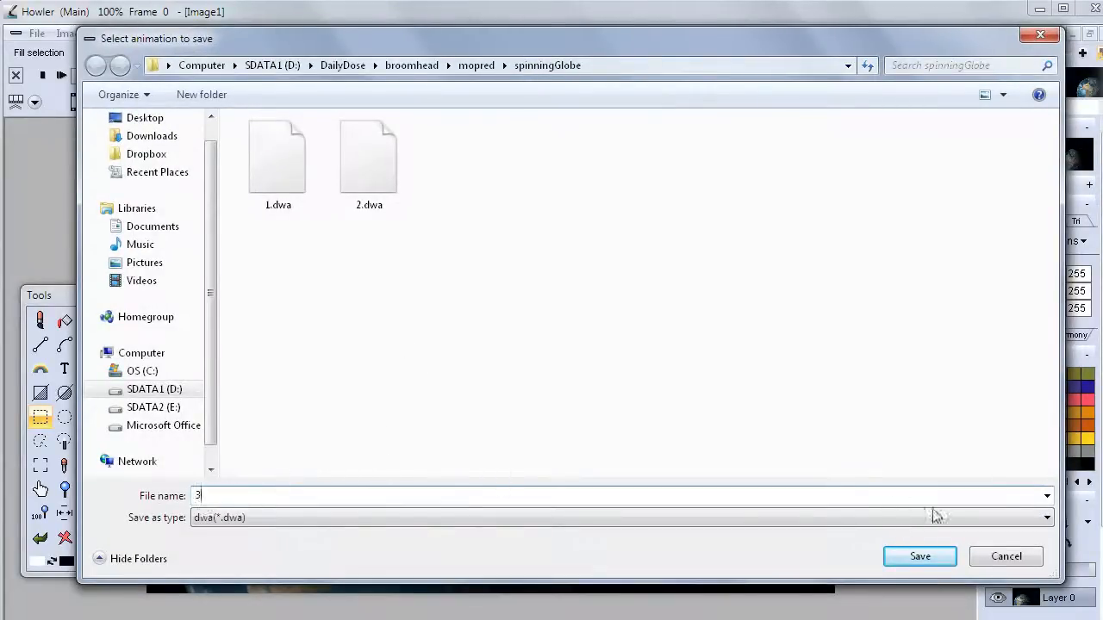
left_click(907, 560)
left_click(699, 464)
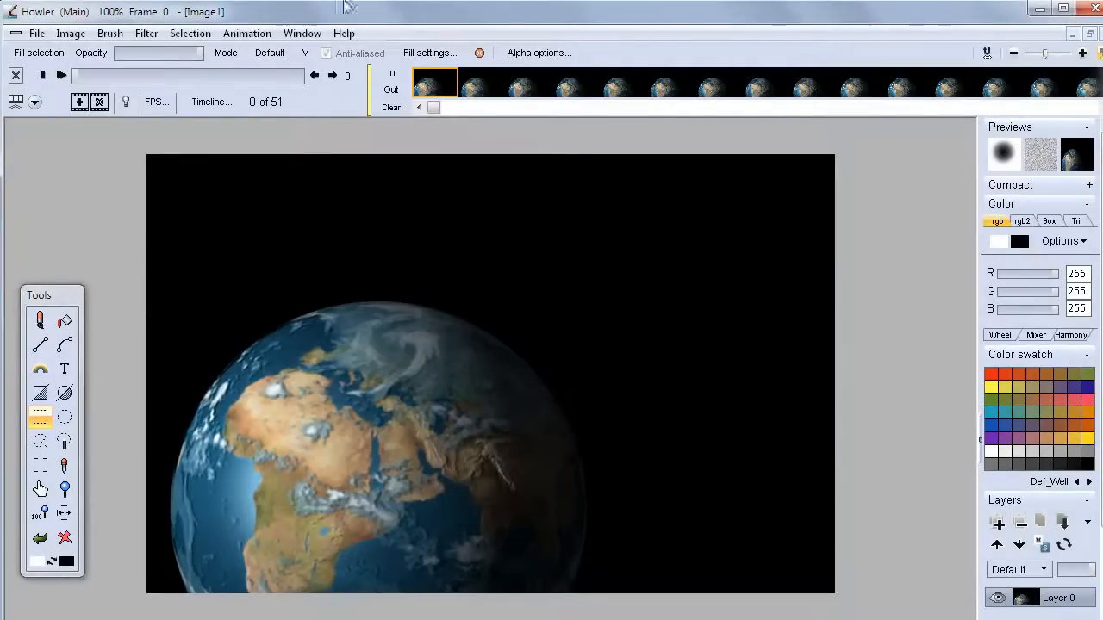
Step: Load the animation 2.dwa from the spinningGlobe folder in place of the current one
left_click(247, 33)
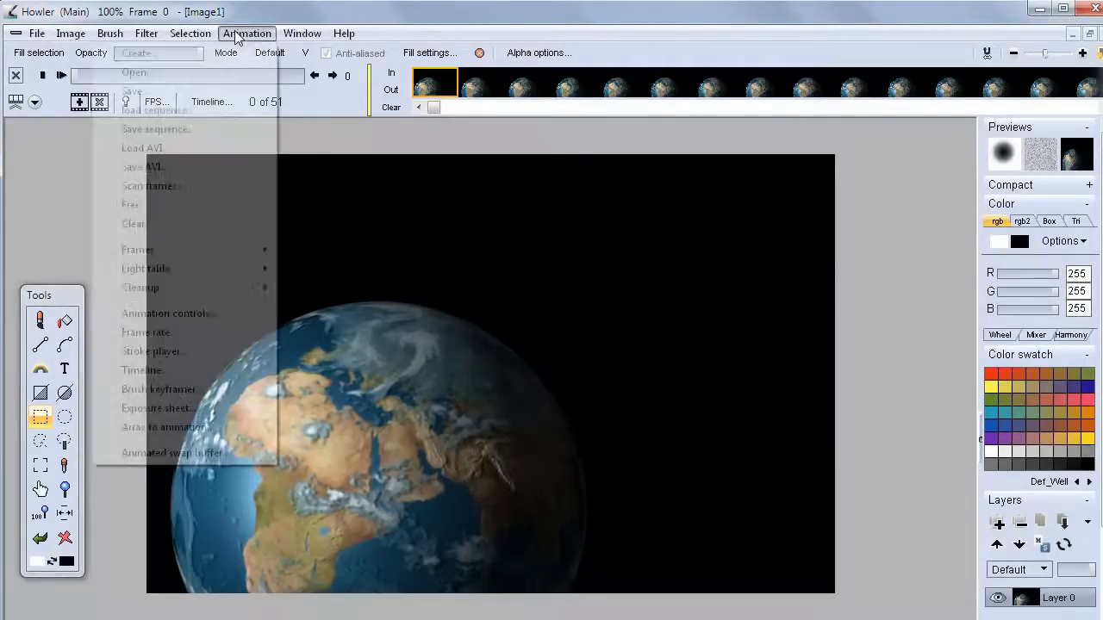
left_click(197, 75)
left_click(566, 458)
left_click(460, 159)
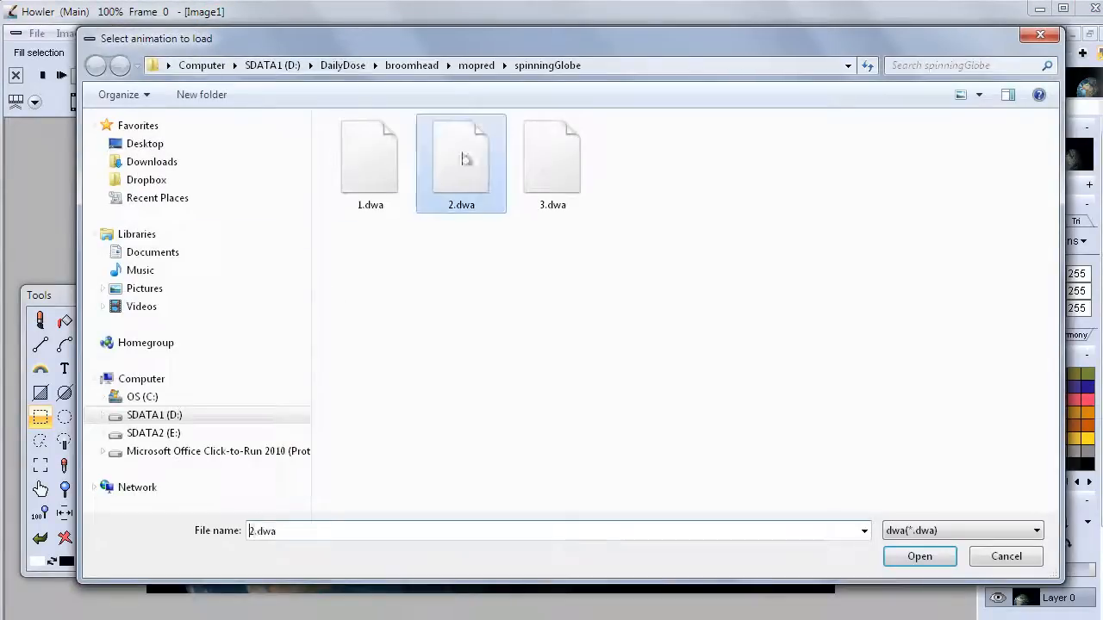
left_click(915, 556)
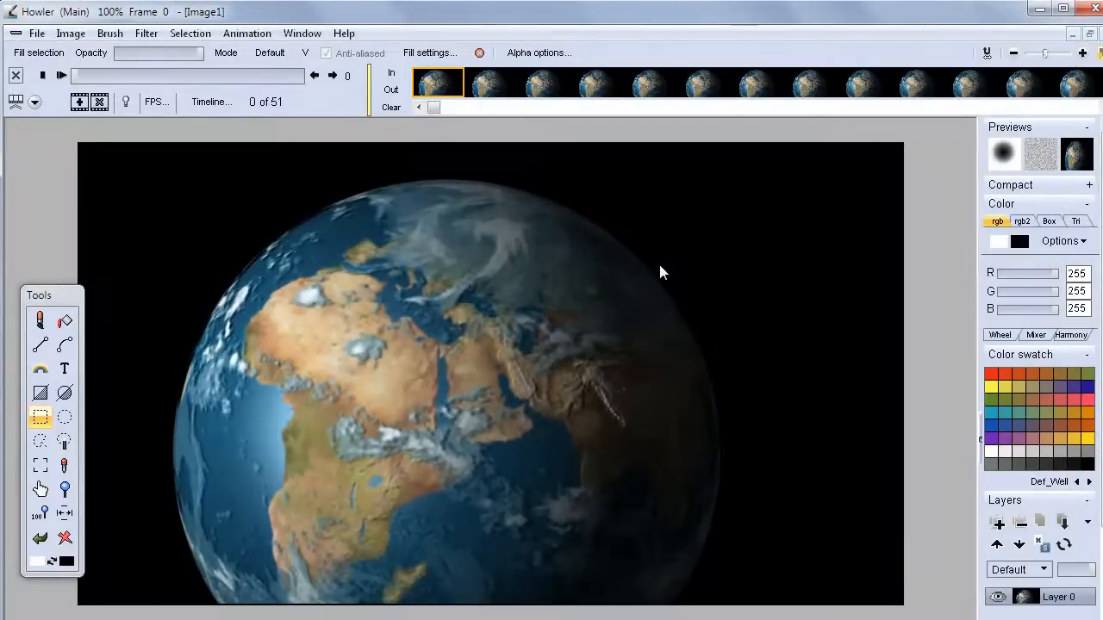
Step: Resample the globe animation to 640 x 360 with proportions constrained and Bi-cubic+ scaling
left_click(71, 34)
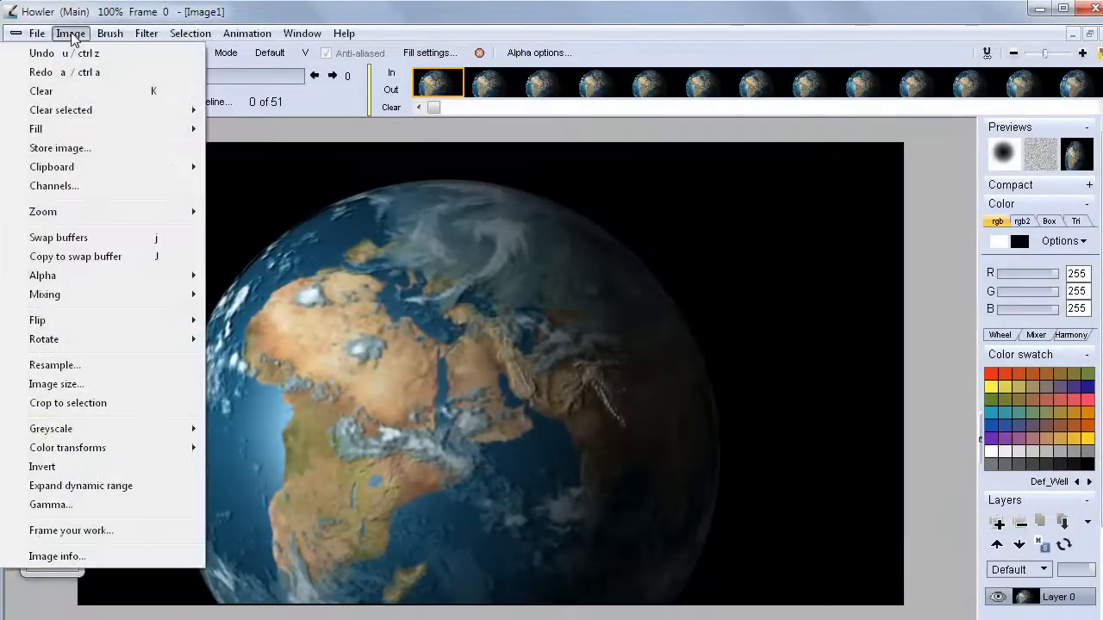
left_click(57, 384)
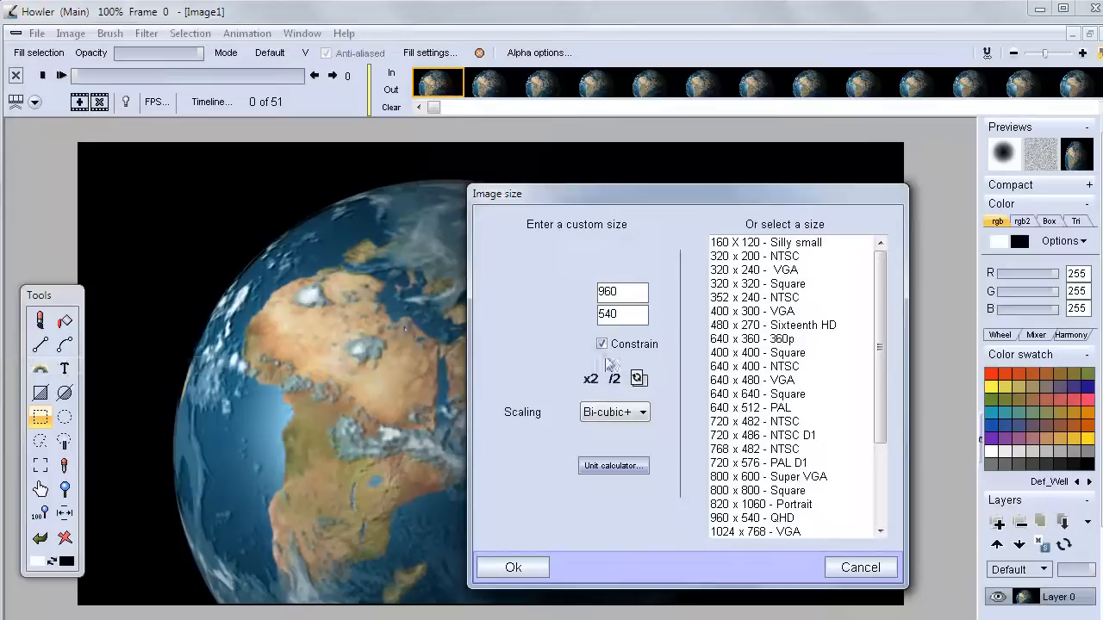
double_click(634, 299)
type("63")
key("BackSpace")
type("40")
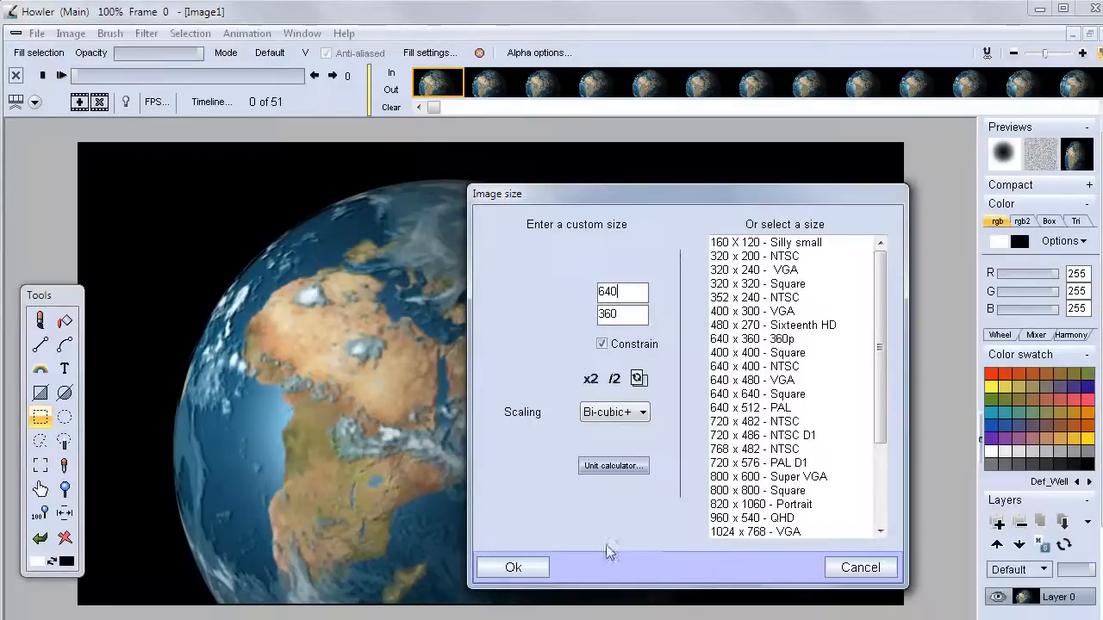
left_click(515, 565)
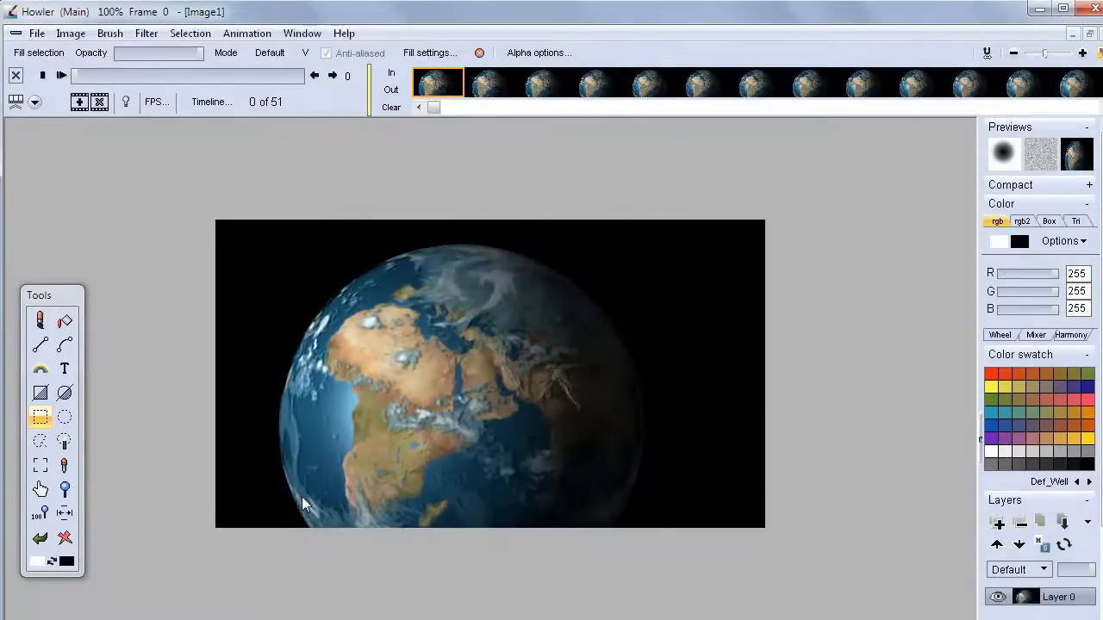
Step: Swap the primary and secondary colors so white is secondary, and enlarge the canvas to 800 x 400 using Image size
left_click(56, 562)
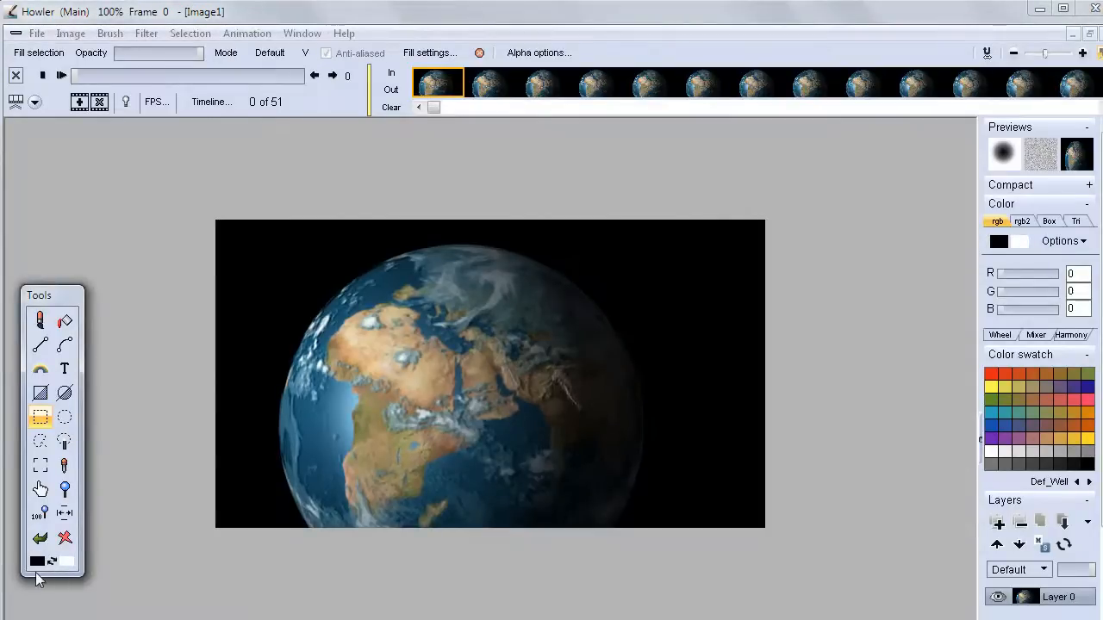
left_click_drag(74, 301, 109, 208)
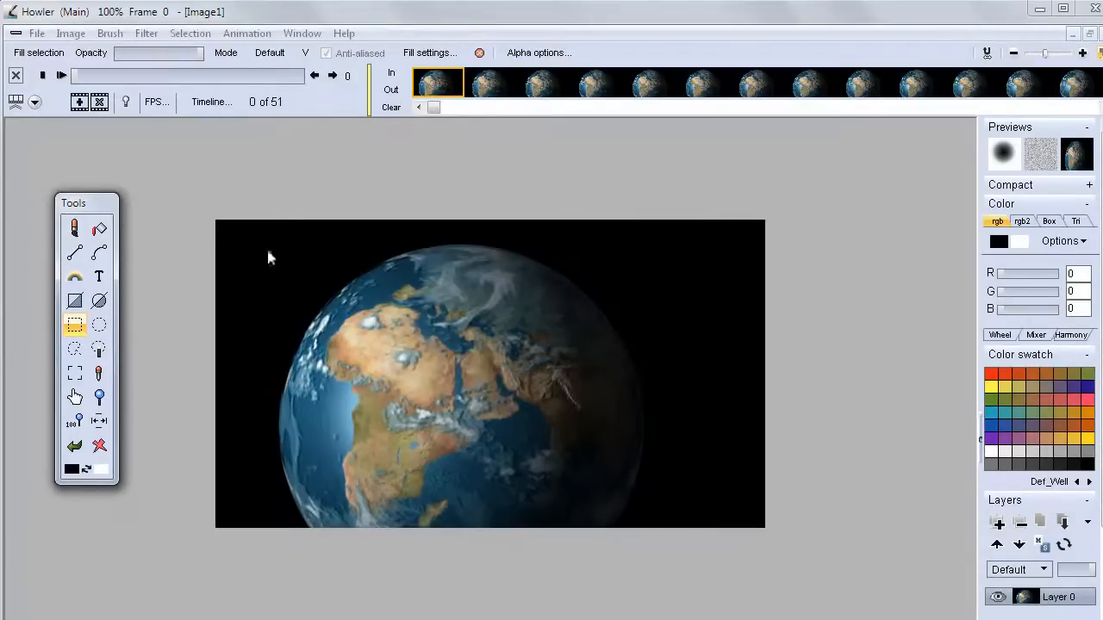
left_click(71, 33)
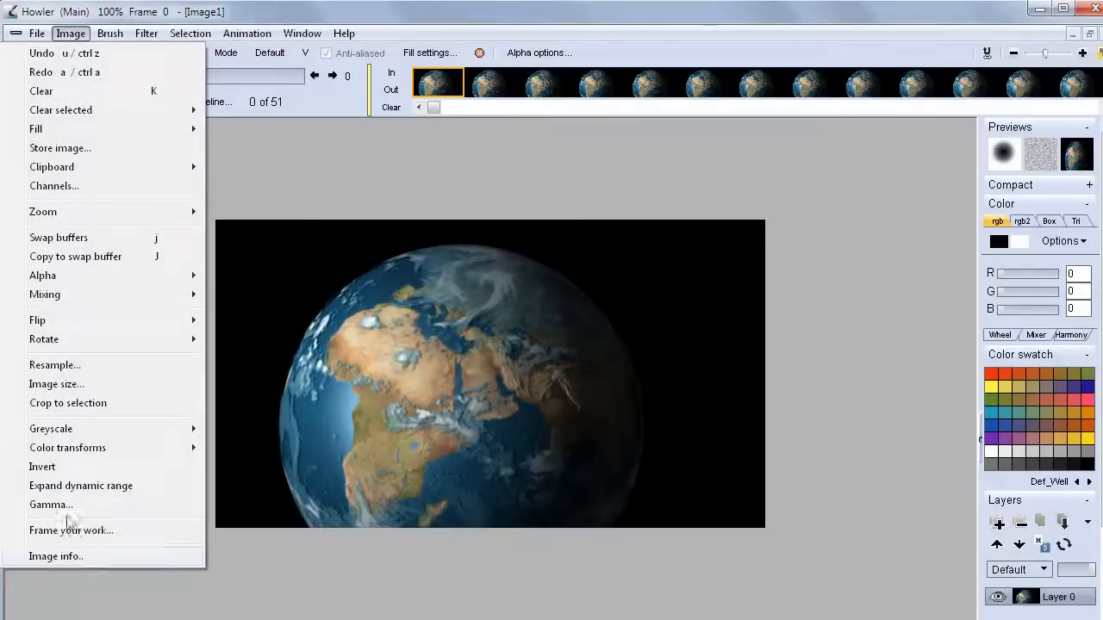
left_click(57, 385)
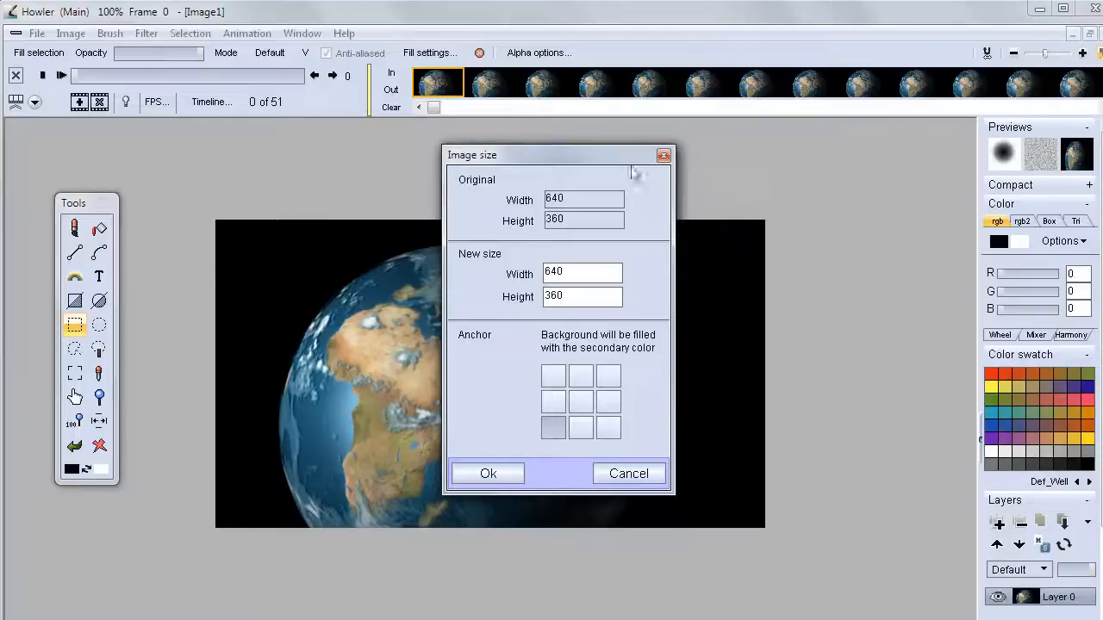
left_click(590, 276)
left_click_drag(576, 272, 476, 256)
key("Tab")
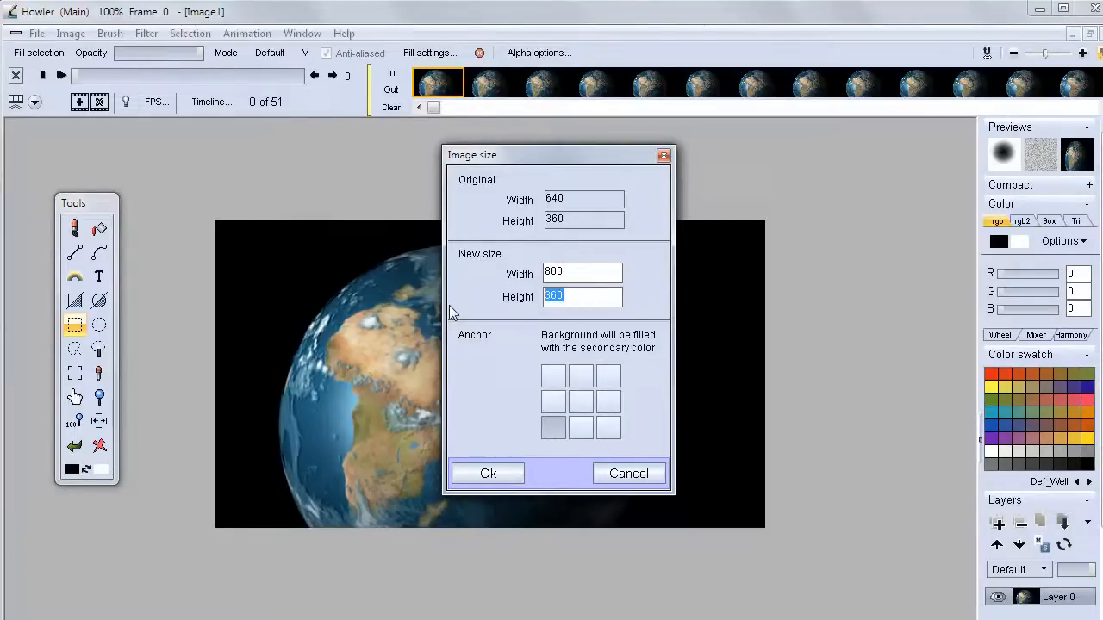
type("400")
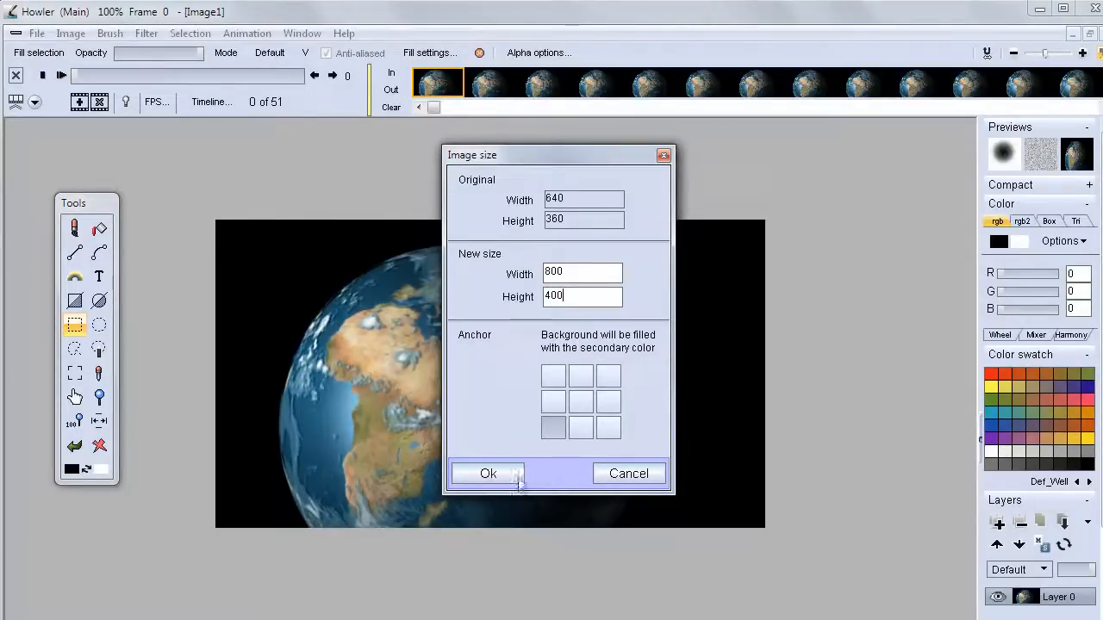
left_click(470, 473)
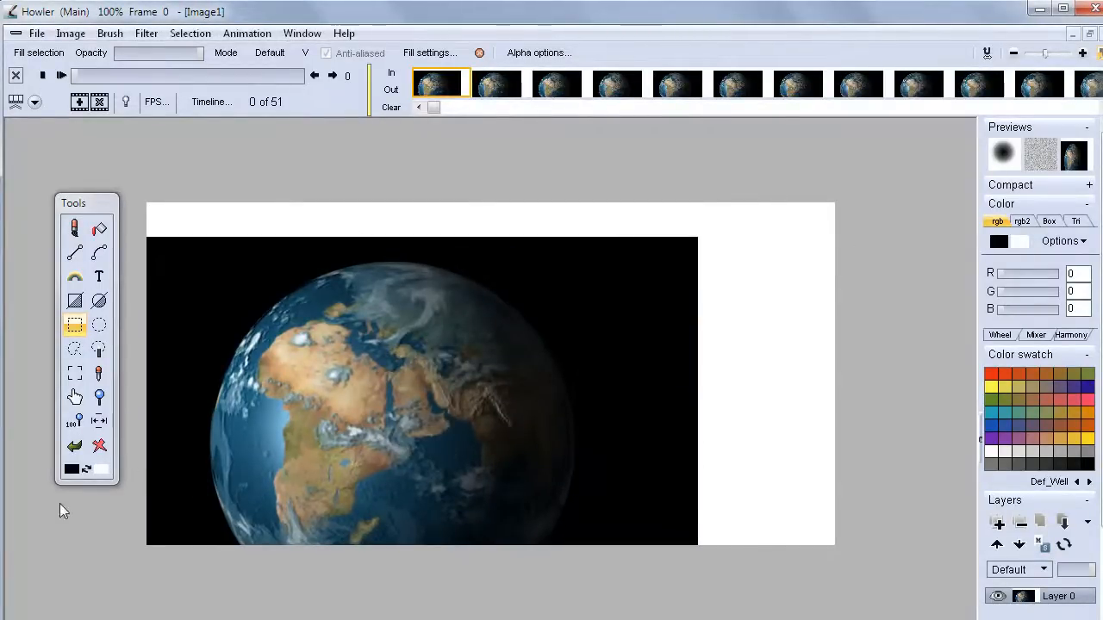
Step: Flood fill the white border with black on frames 0, 1 and 2, and go to frame 3
left_click(101, 229)
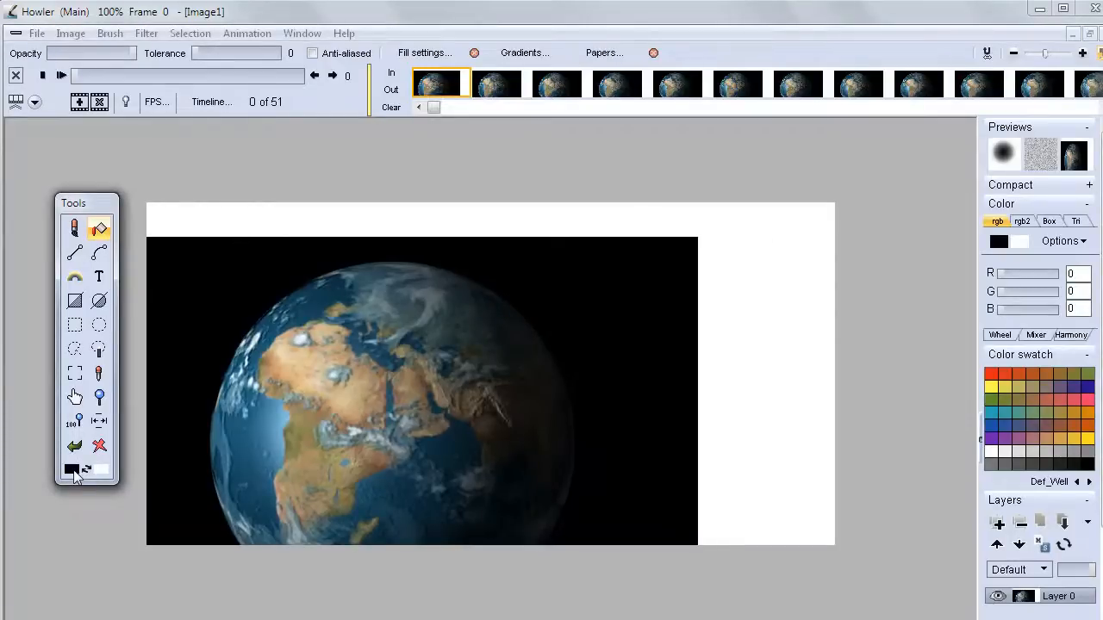
left_click(765, 255)
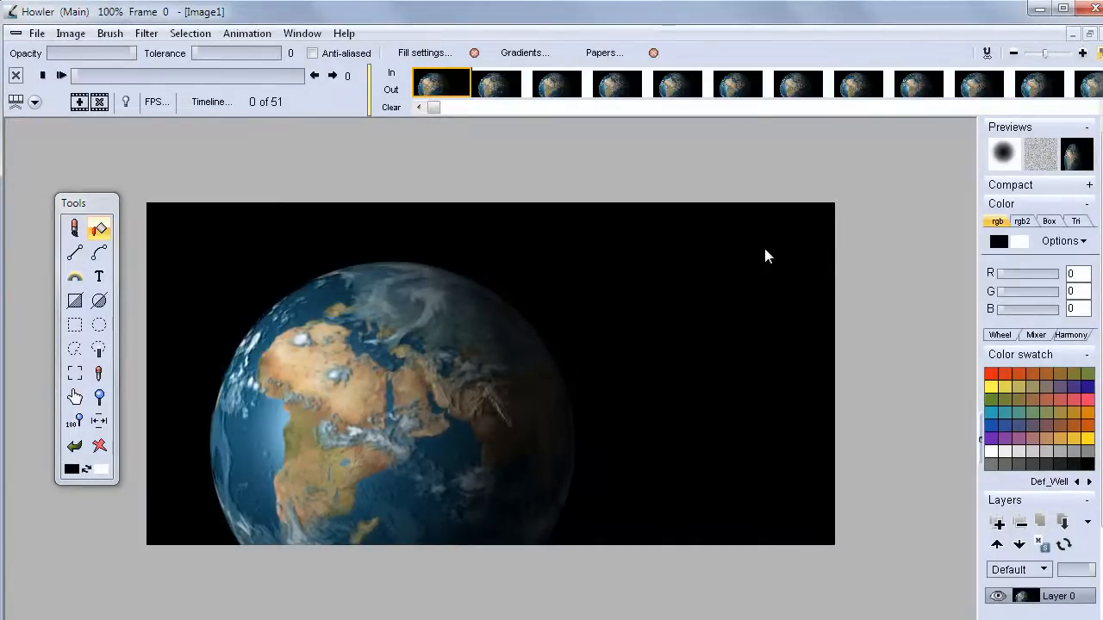
key("Right")
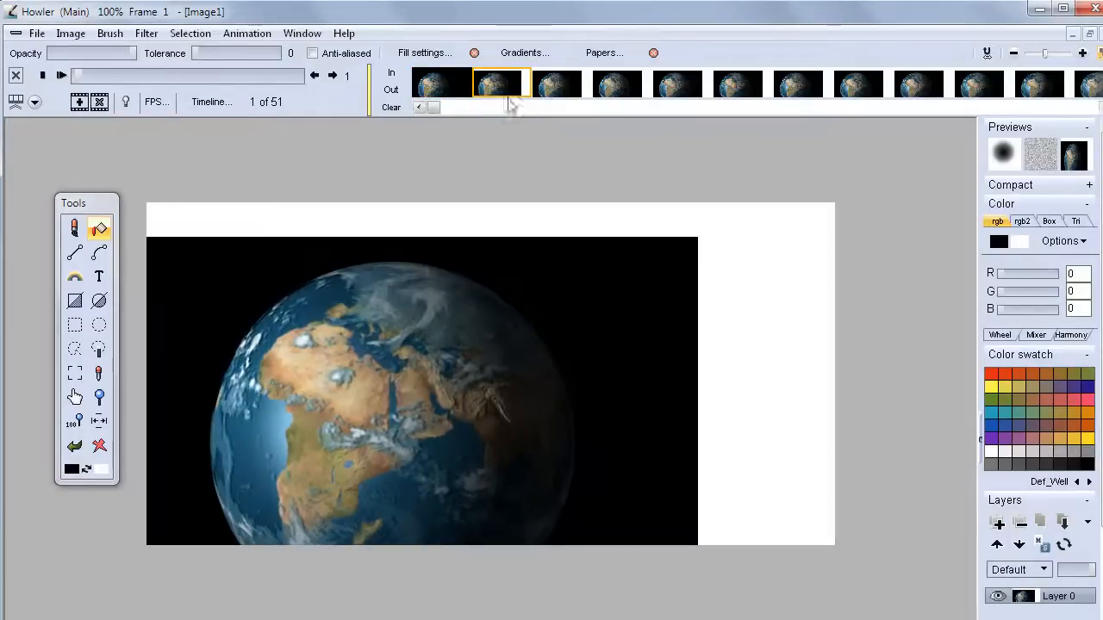
left_click(781, 243)
key("Right")
key("Right")
left_click(775, 260)
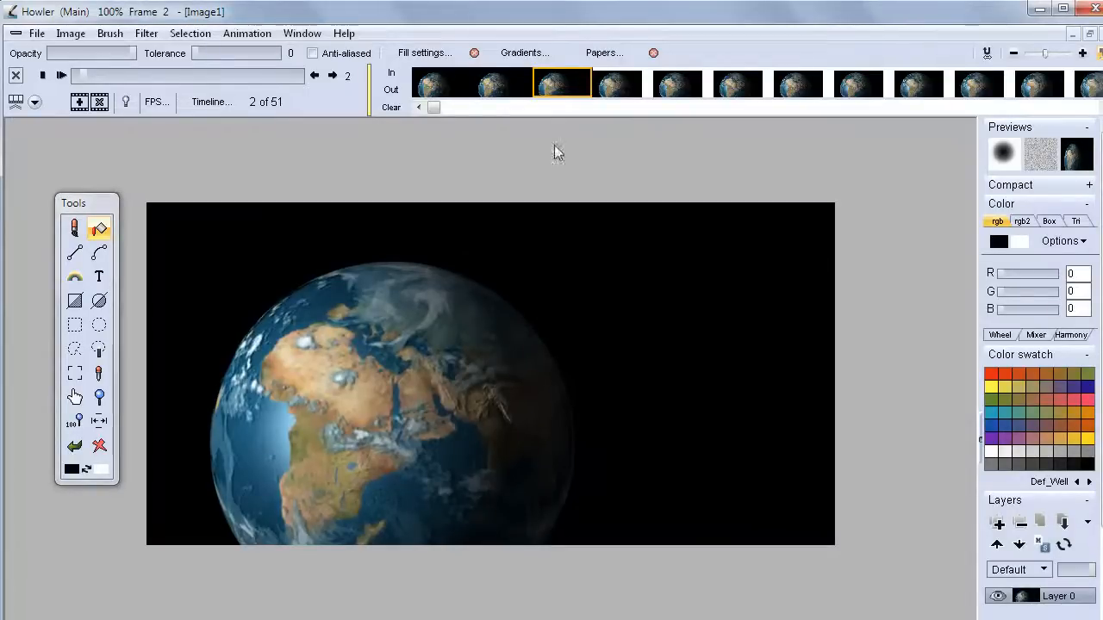
mouse_move(436, 107)
left_mouse_down()
mouse_move(1063, 107)
mouse_move(425, 110)
mouse_move(511, 123)
mouse_move(431, 106)
mouse_move(456, 109)
mouse_move(446, 108)
left_mouse_up()
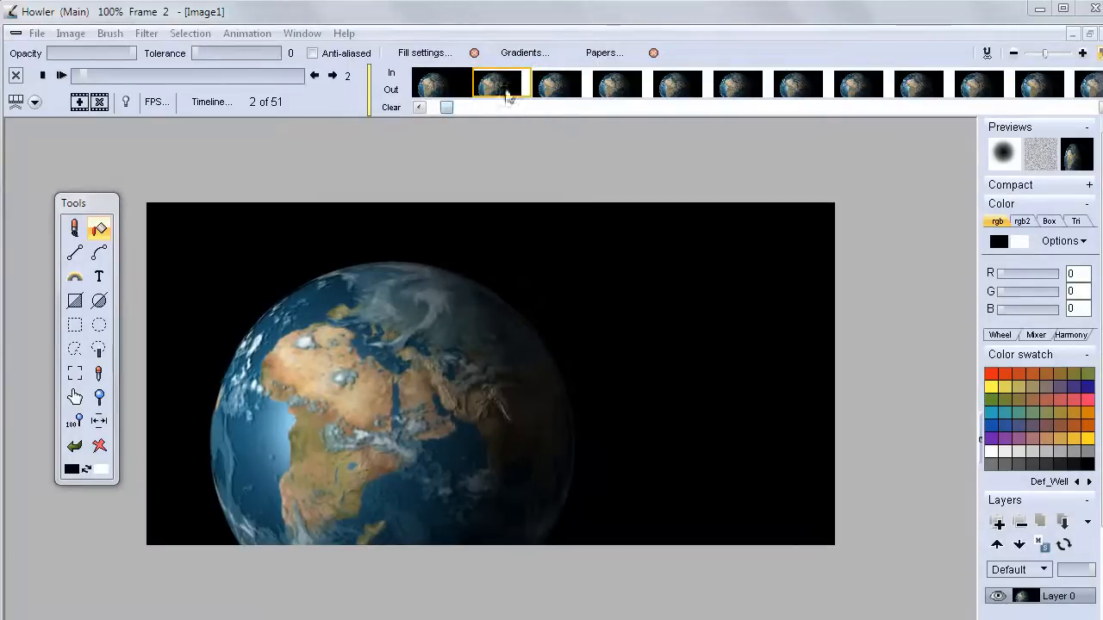
left_click(560, 94)
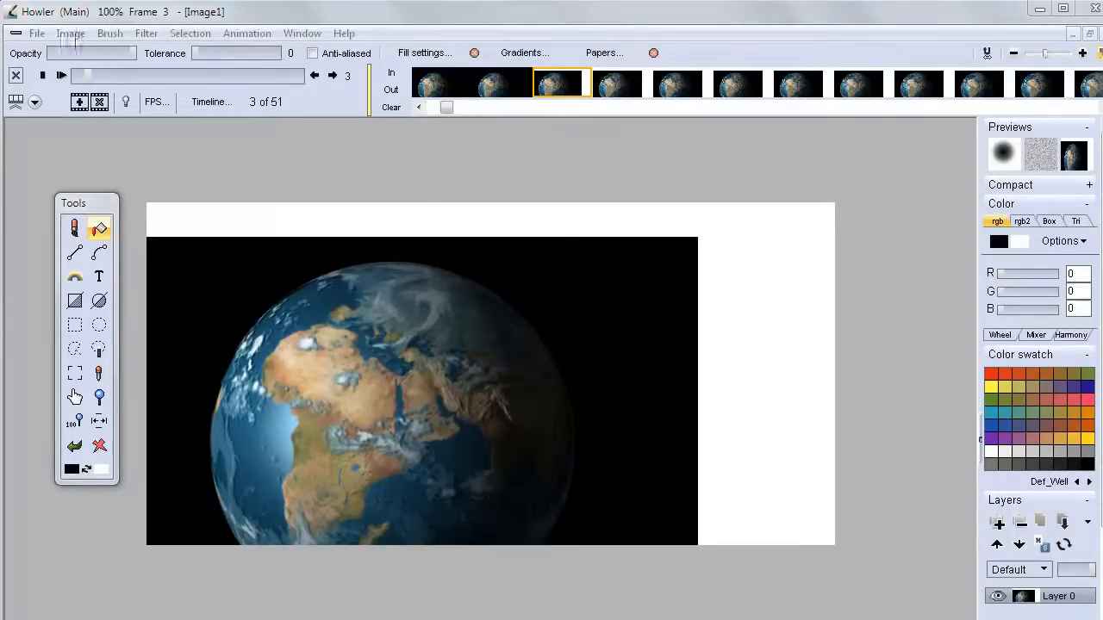
left_click(71, 32)
mouse_move(147, 33)
mouse_move(105, 345)
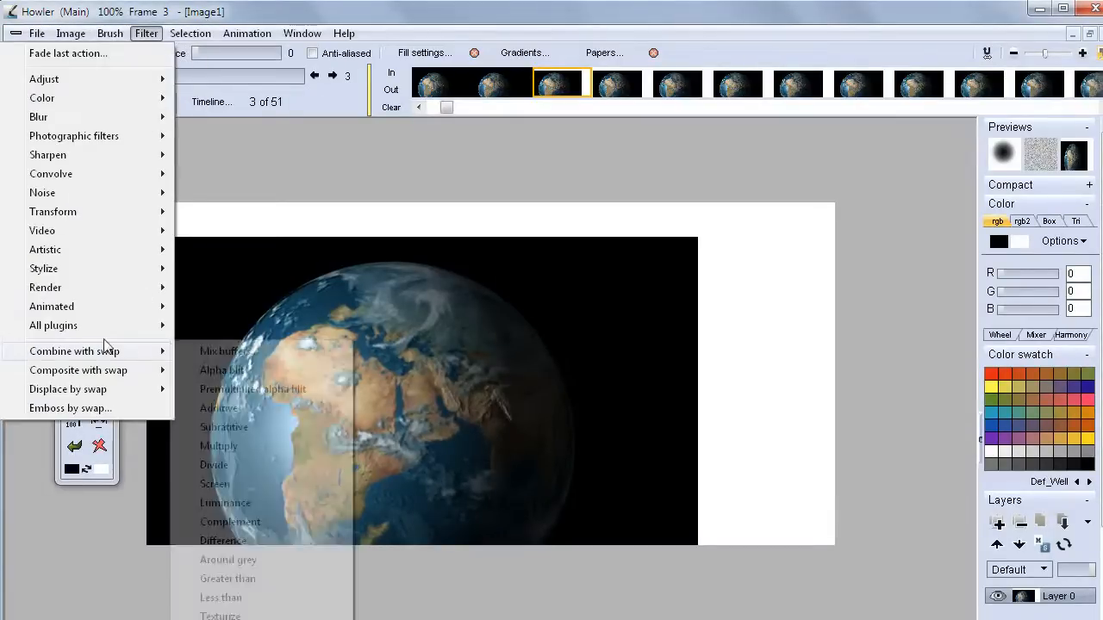
mouse_move(113, 309)
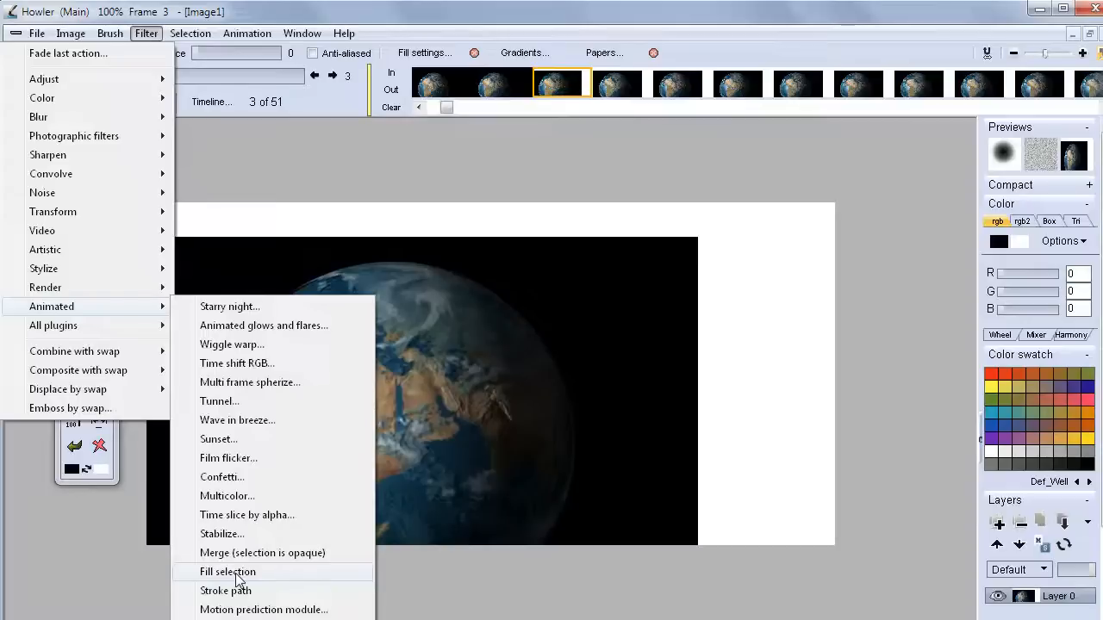
left_click(491, 7)
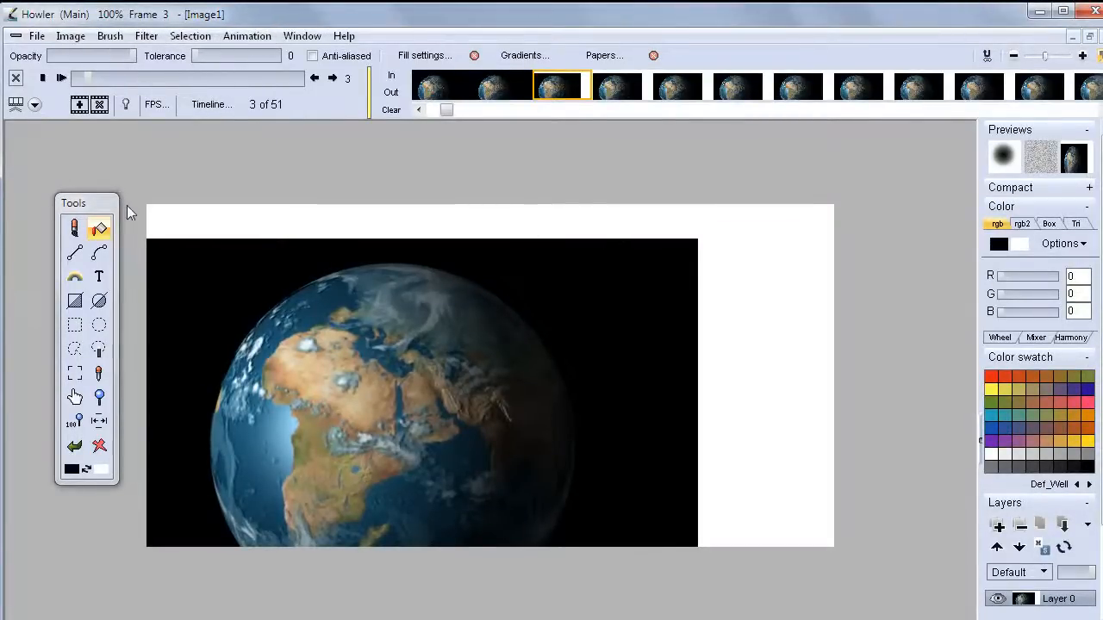
Step: Select the white border on frame 3 with the magic wand and turn on the alpha overlay
left_click(99, 351)
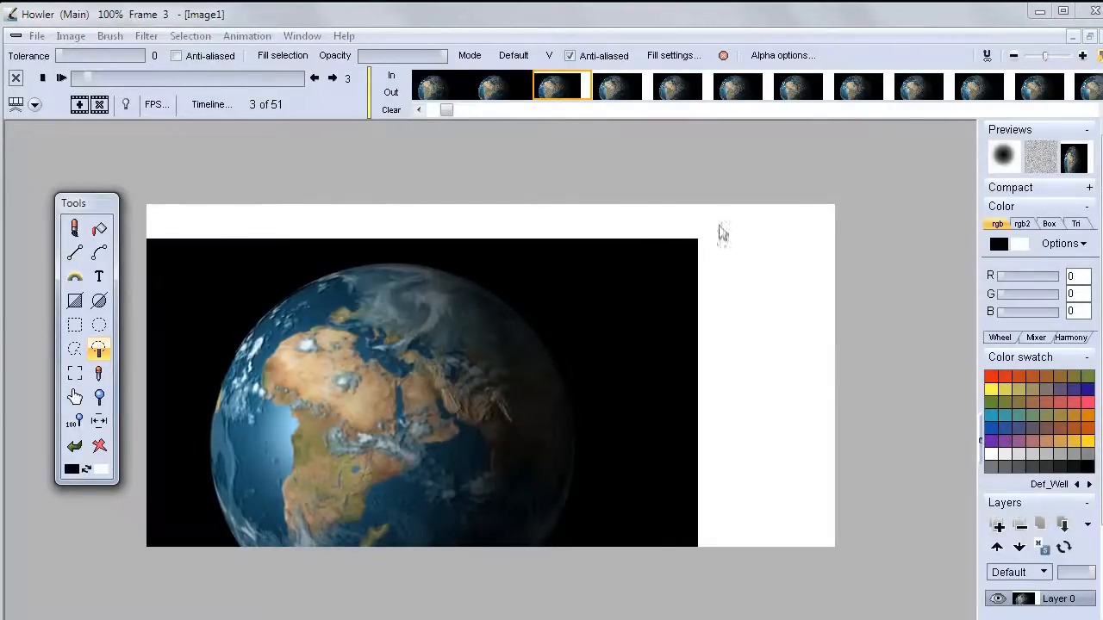
left_click(748, 238)
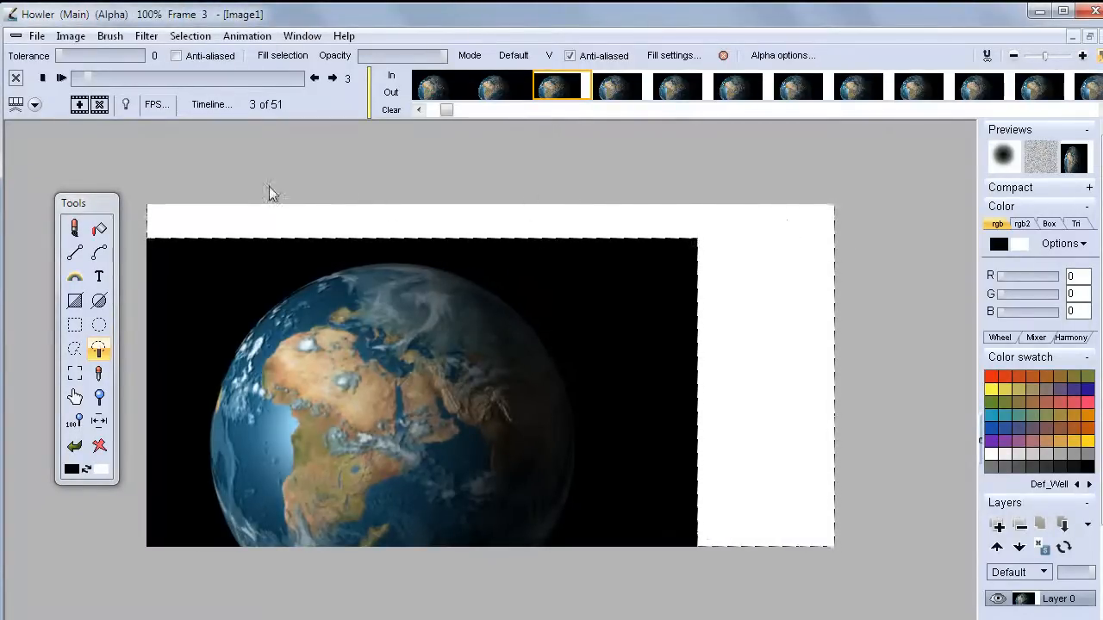
left_click(189, 36)
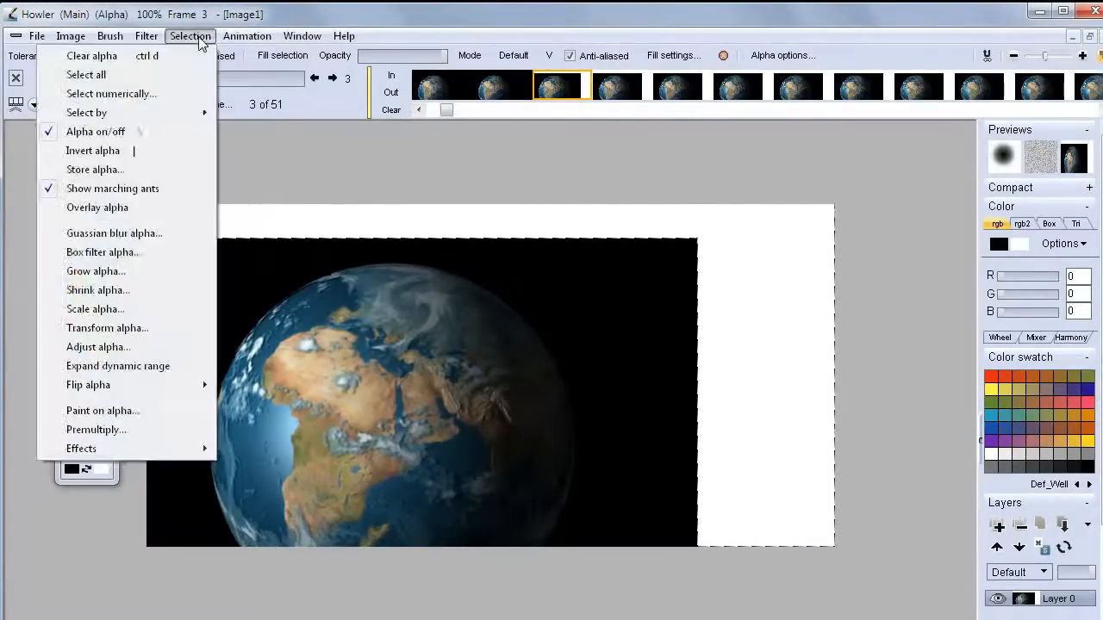
left_click(168, 208)
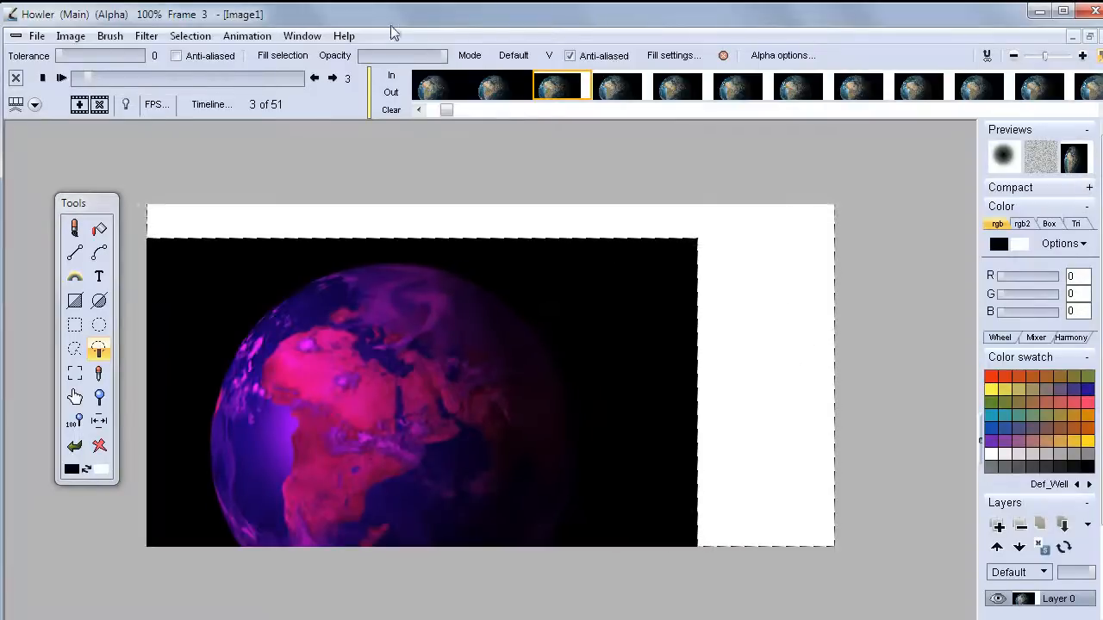
Step: Store the selection's alpha in a separate buffer window to inspect the border mask, and close that window
left_click(189, 37)
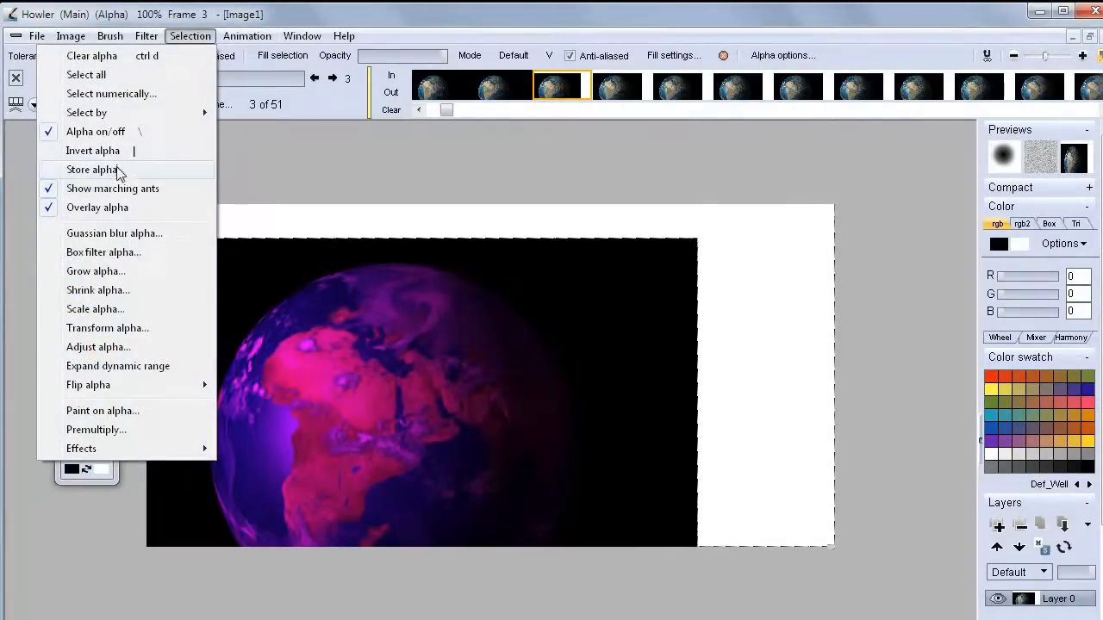
left_click(95, 170)
left_click_drag(205, 69, 307, 109)
left_click_drag(336, 149, 834, 221)
left_click_drag(666, 140, 345, 395)
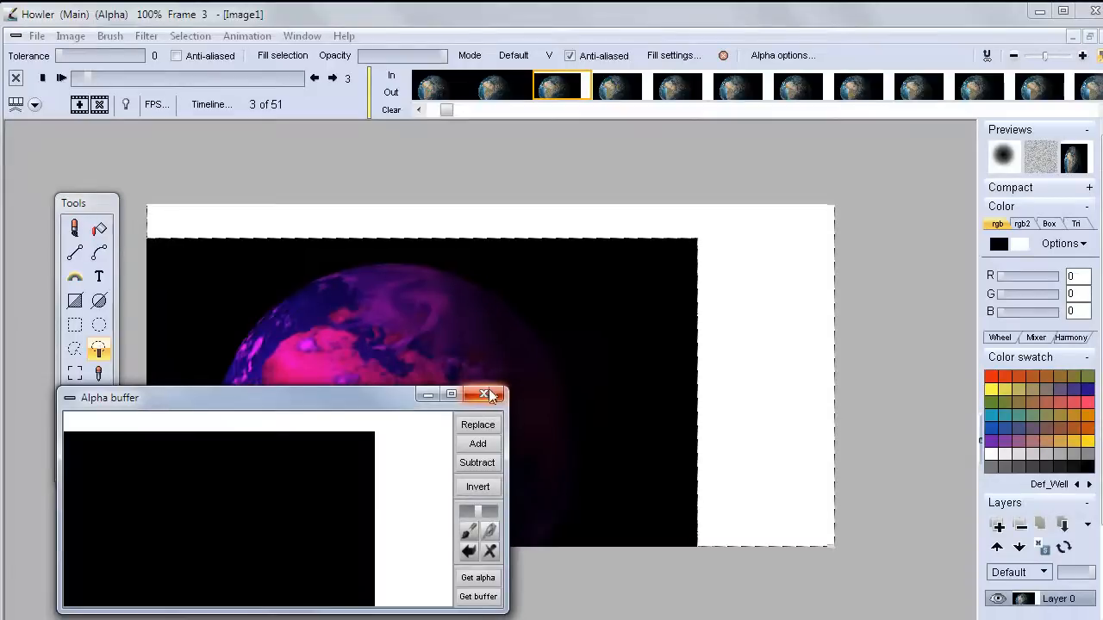
left_click(489, 394)
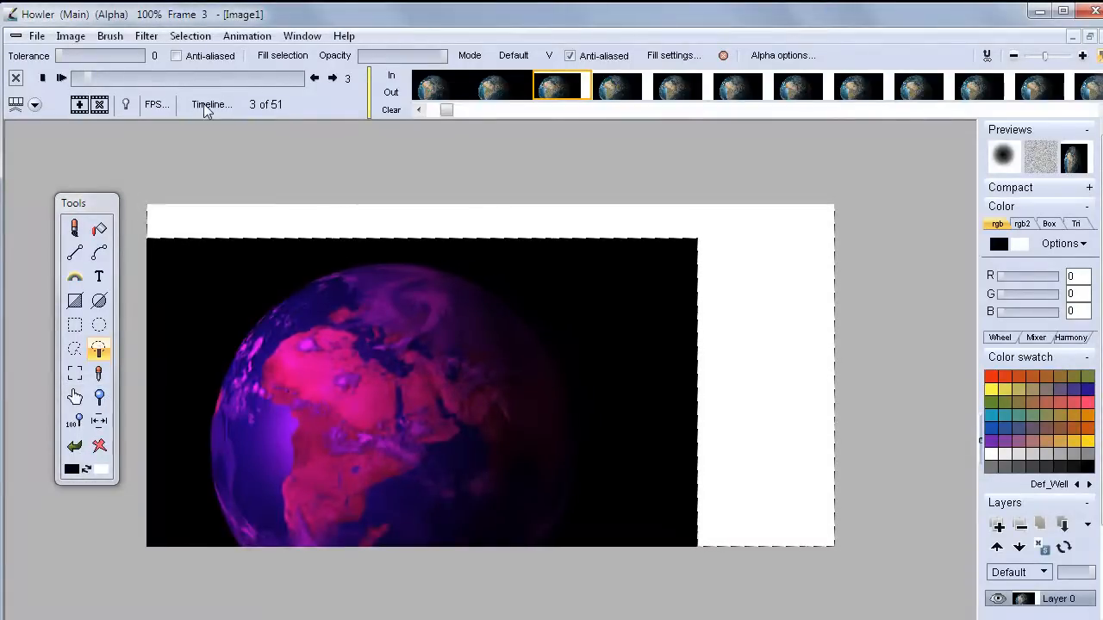
Step: Open the Timeline editor beside the Tools palette and swap the main image with the swap buffer
left_click(206, 105)
left_click_drag(350, 133, 265, 159)
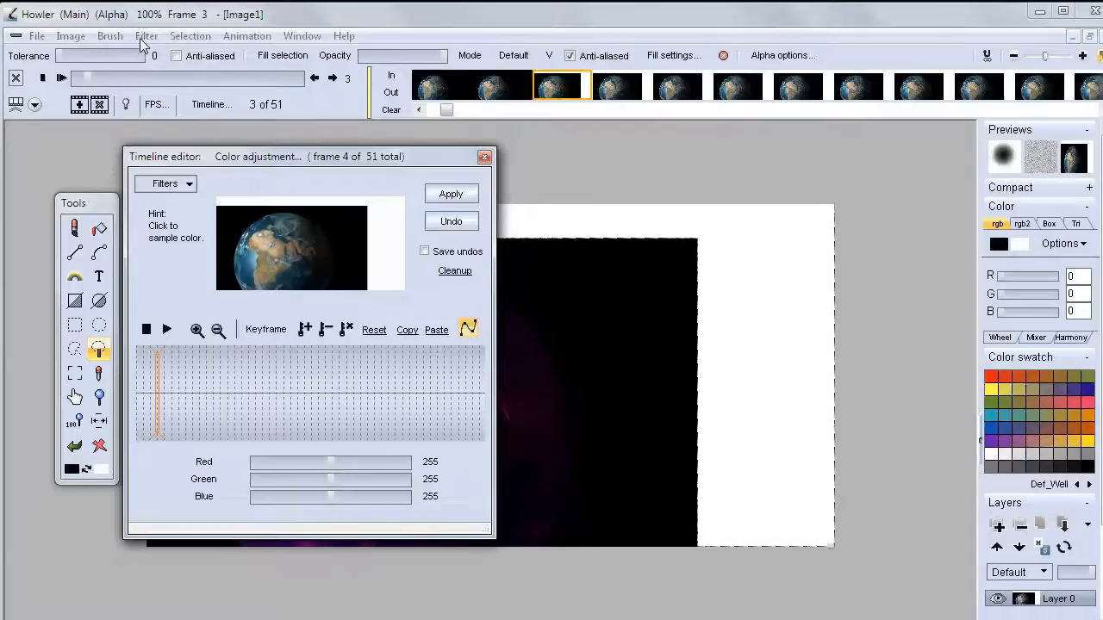
left_click(70, 36)
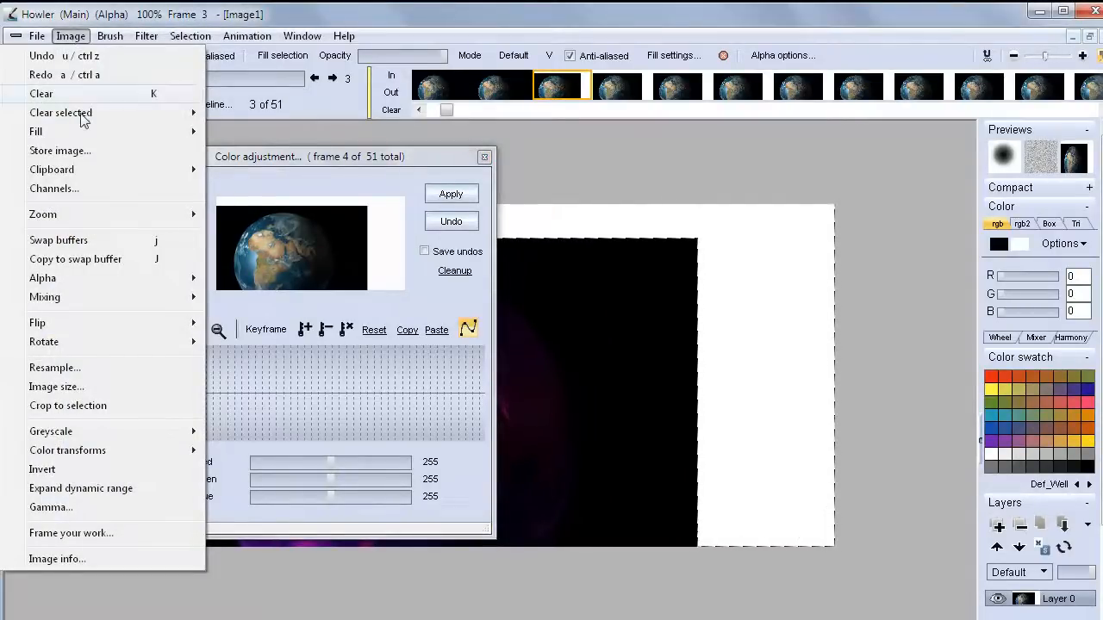
left_click(71, 240)
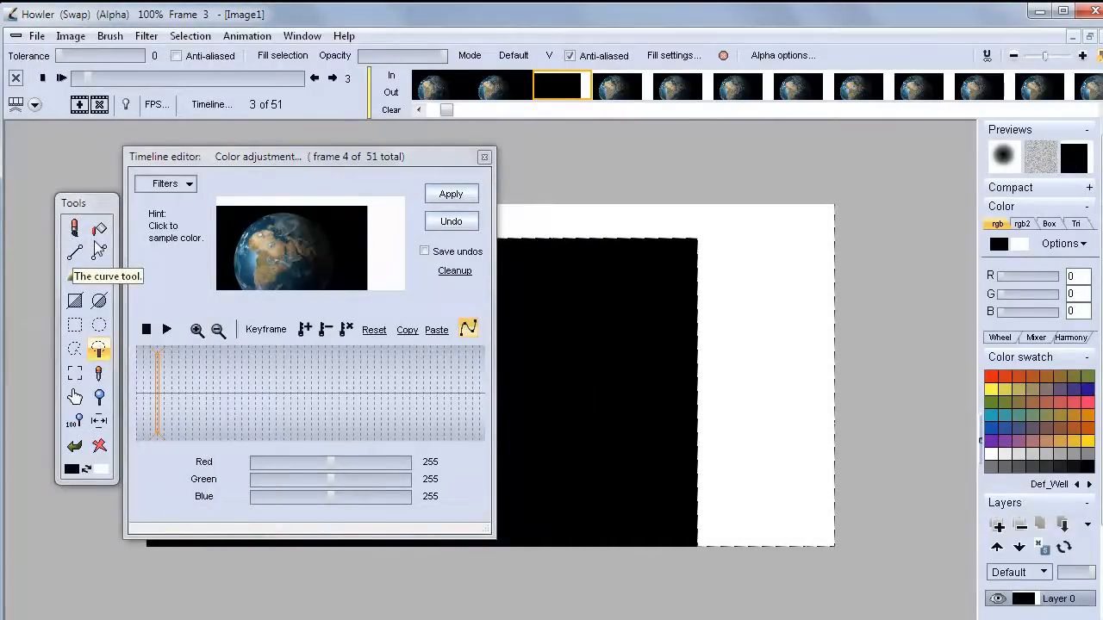
Step: Move the Timeline editor down clear of the canvas and switch from the swap buffer back to the main image
left_click_drag(190, 155, 827, 262)
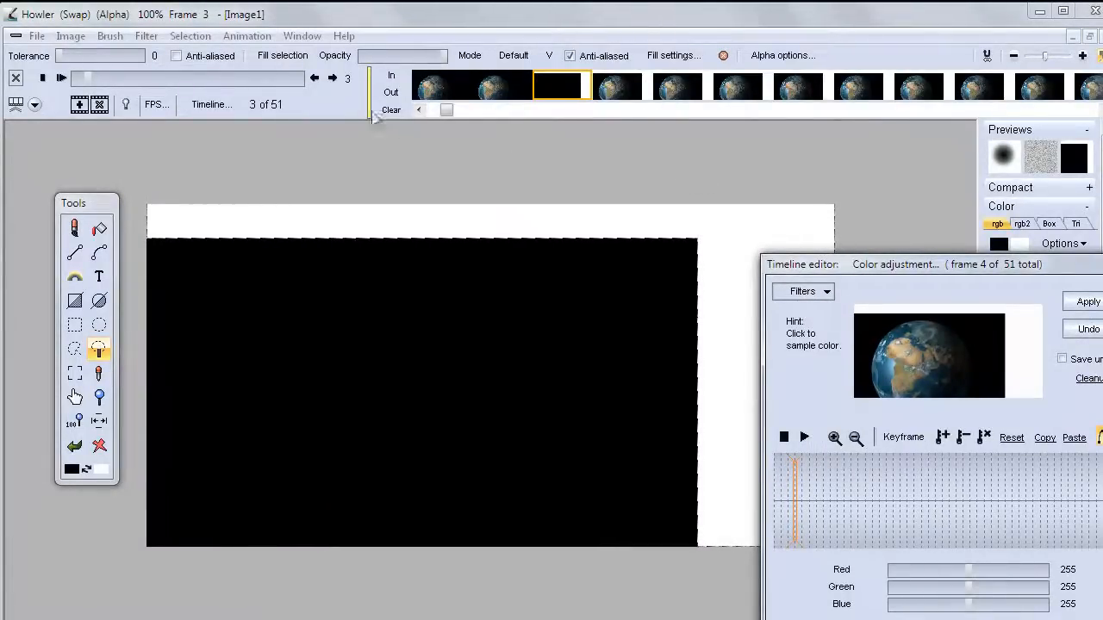
left_click_drag(842, 270, 518, 612)
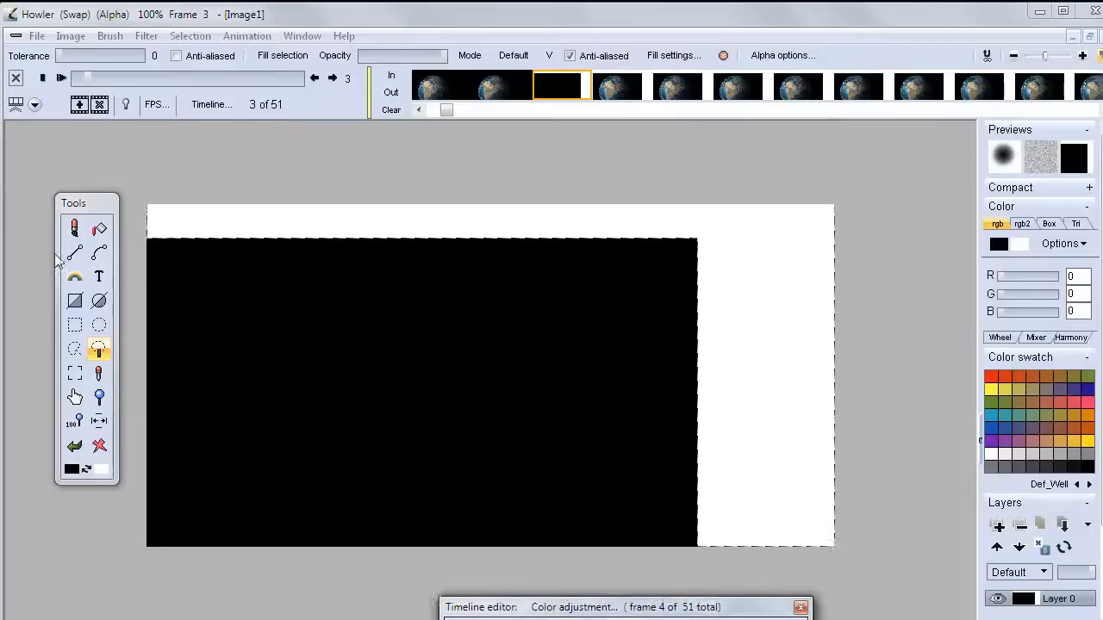
left_click(222, 10)
key("j")
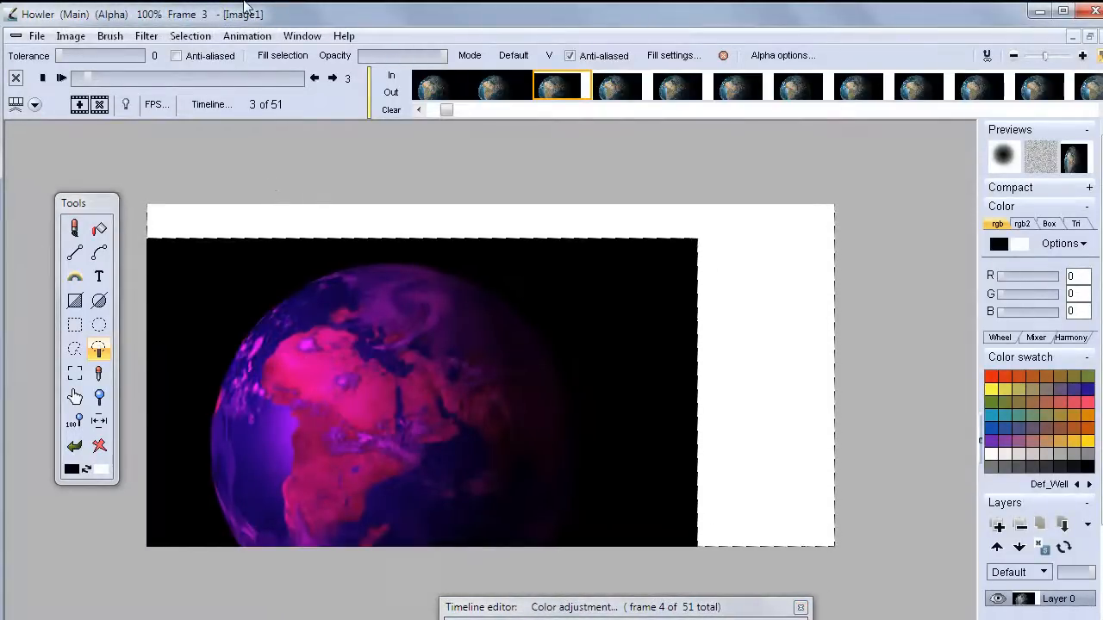
Step: Turn off the alpha selection on frame 3 and switch to the swap buffer
left_click(190, 36)
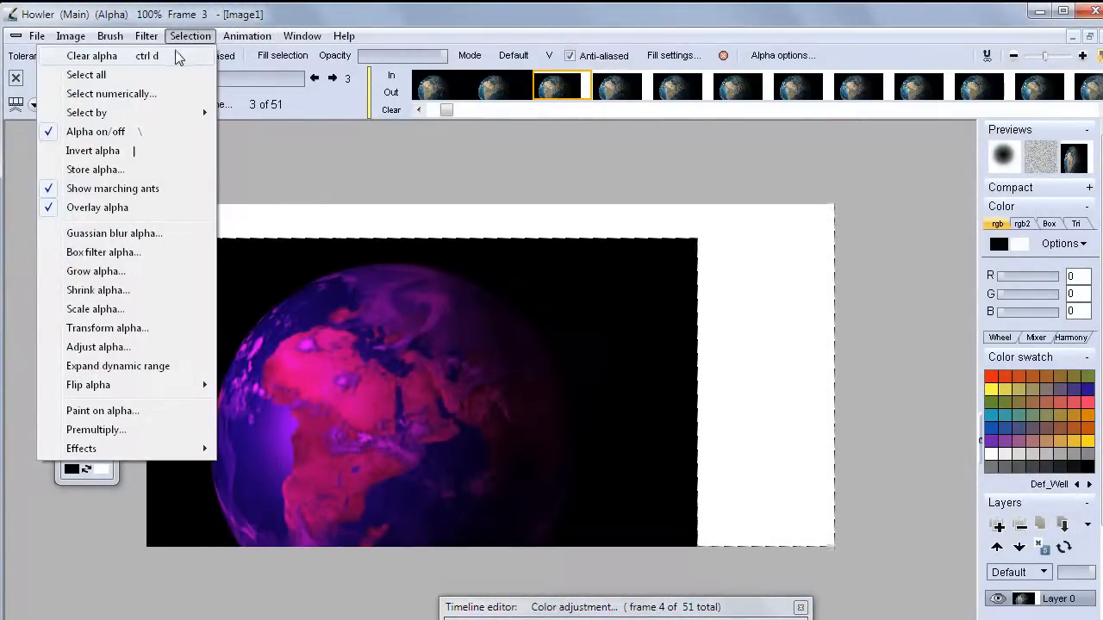
left_click(155, 127)
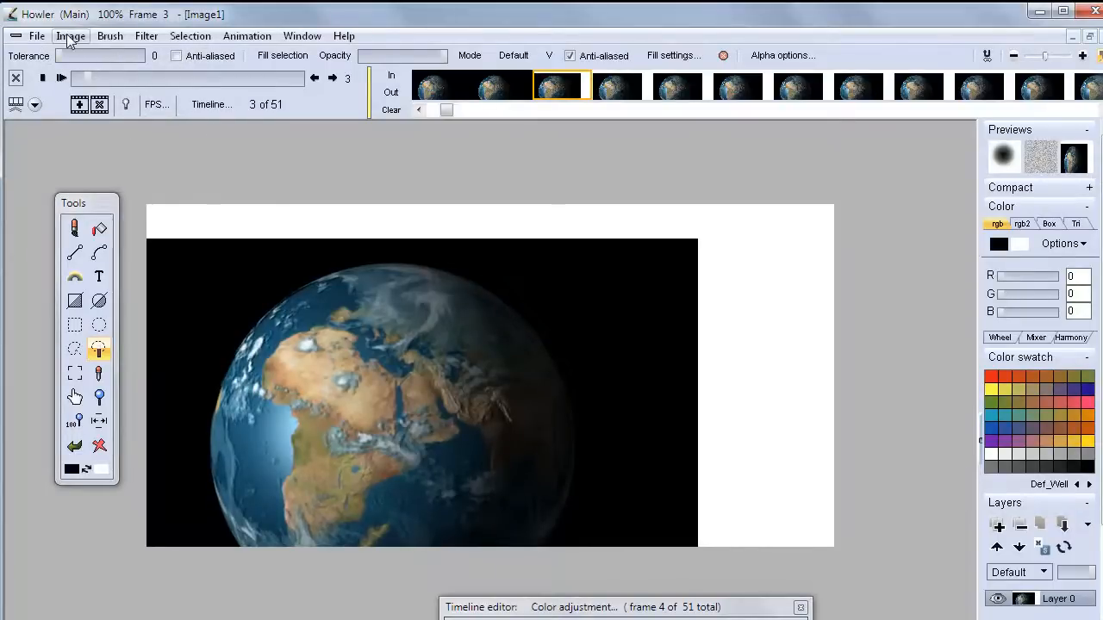
key("j")
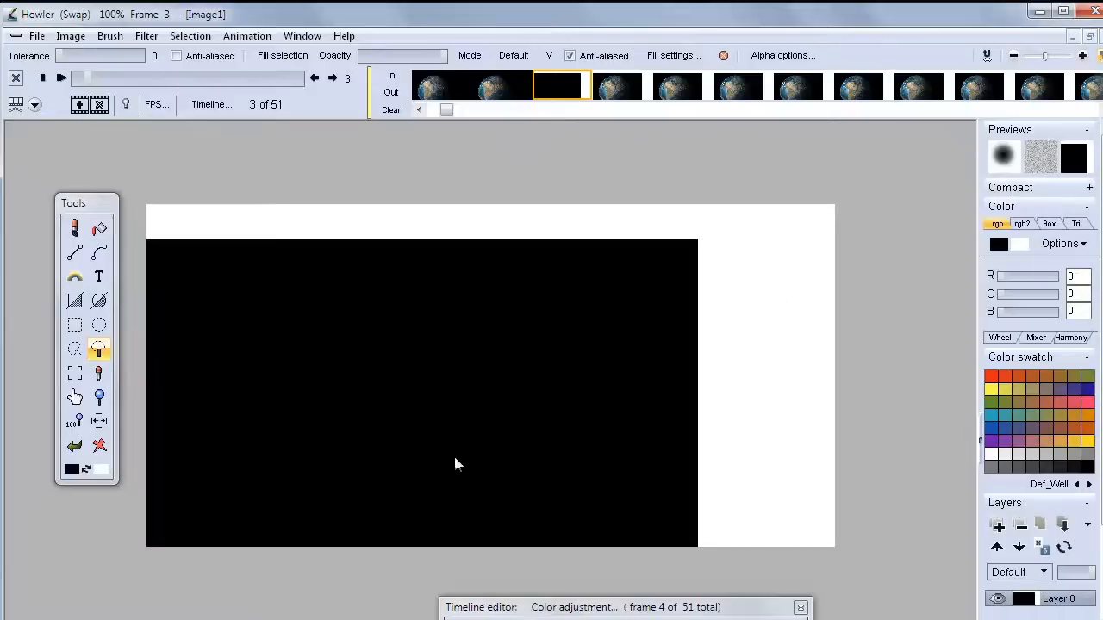
Step: Flood fill the swap buffer's white border with black
left_click(788, 238)
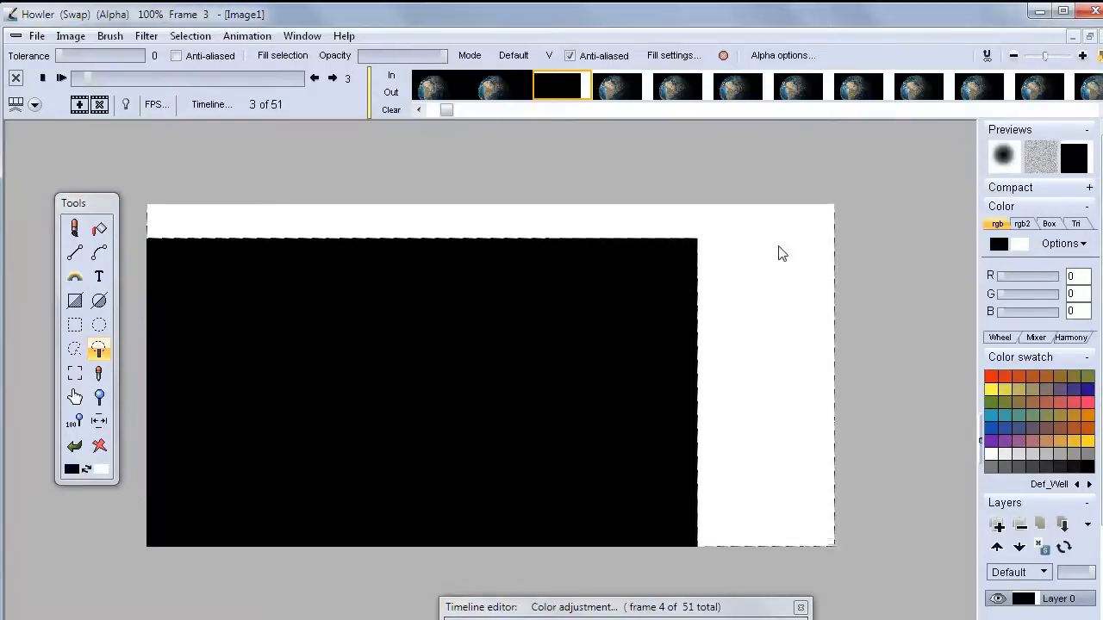
left_click(99, 229)
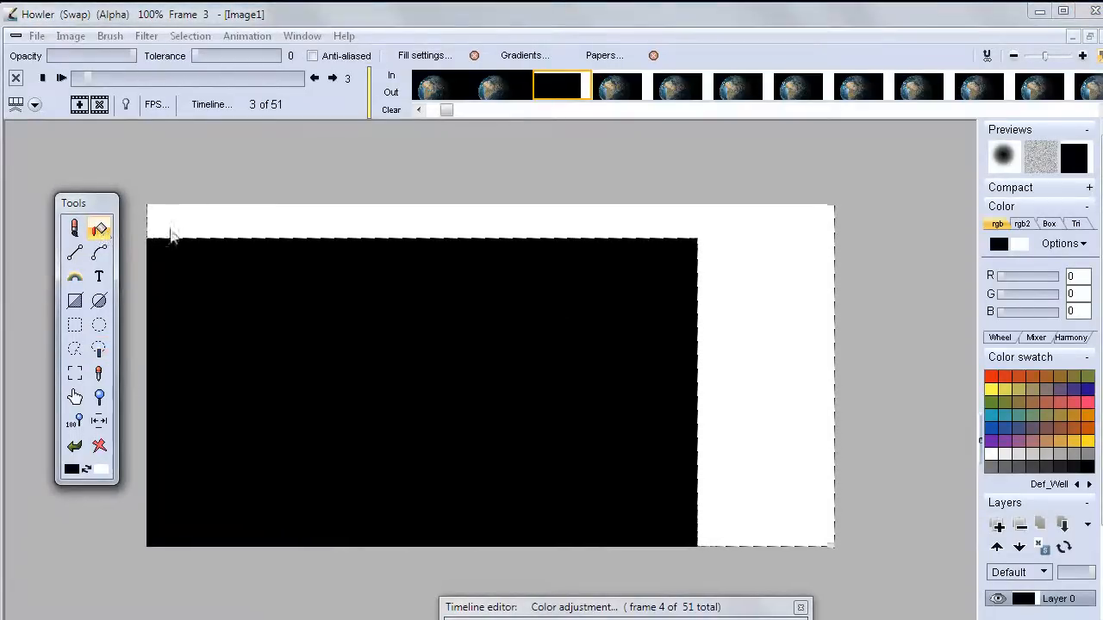
left_click(220, 344)
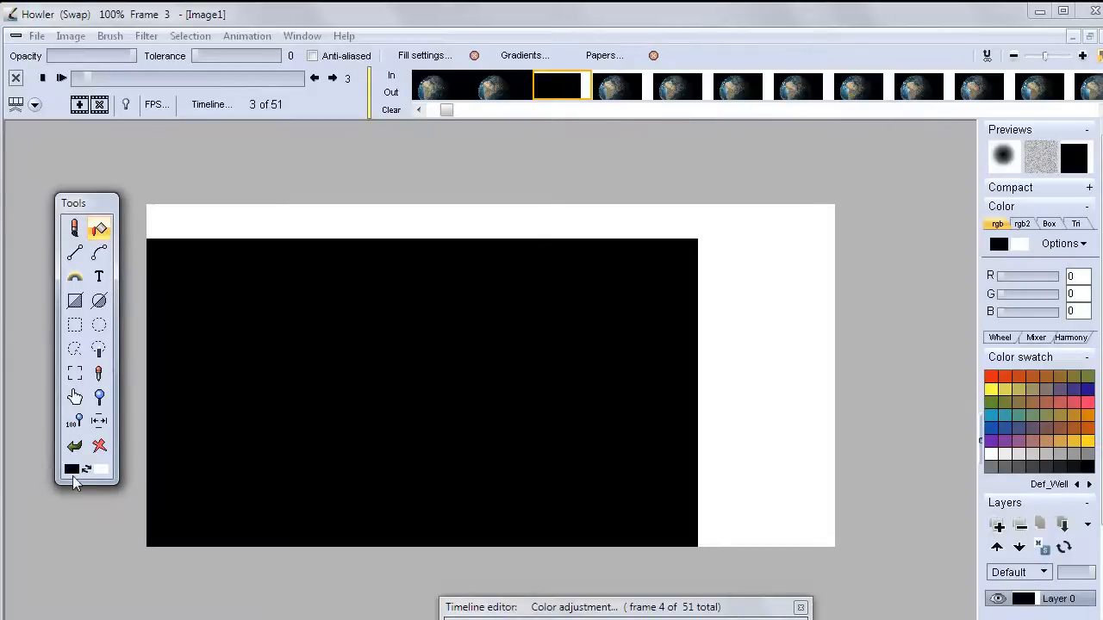
left_click(793, 250)
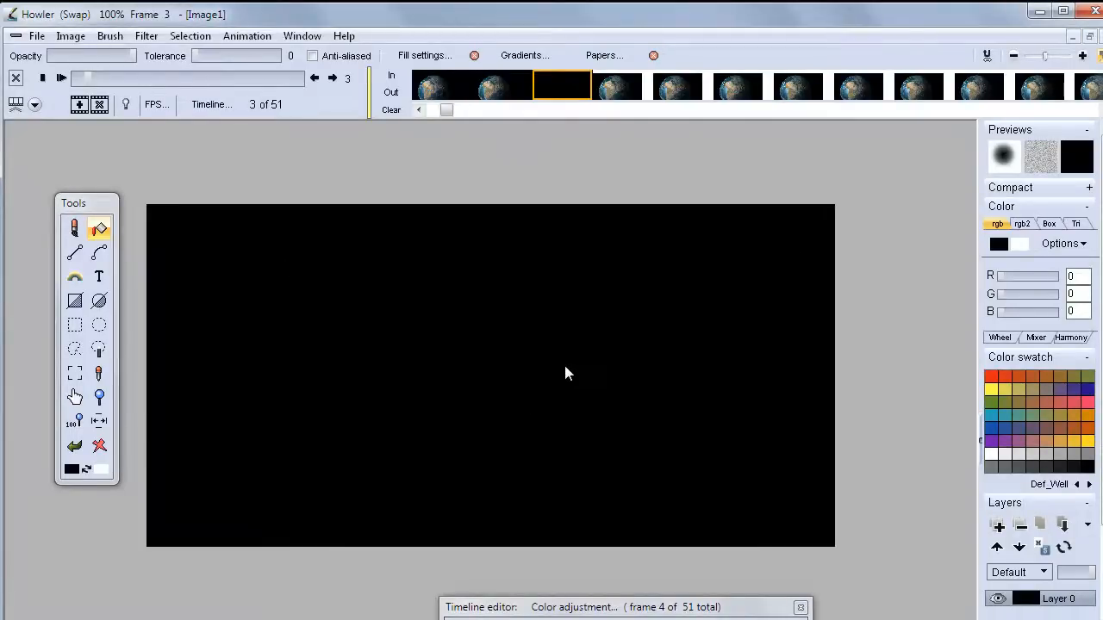
Step: Return to the main image on frame 3 and select its white border with the magic wand
key("j")
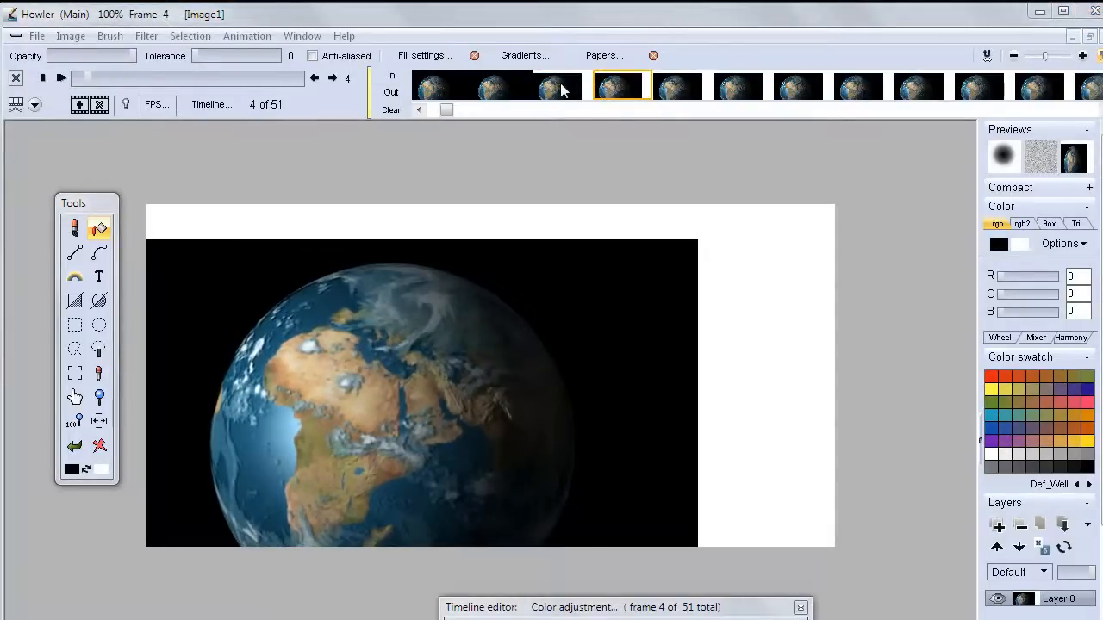
left_click(99, 349)
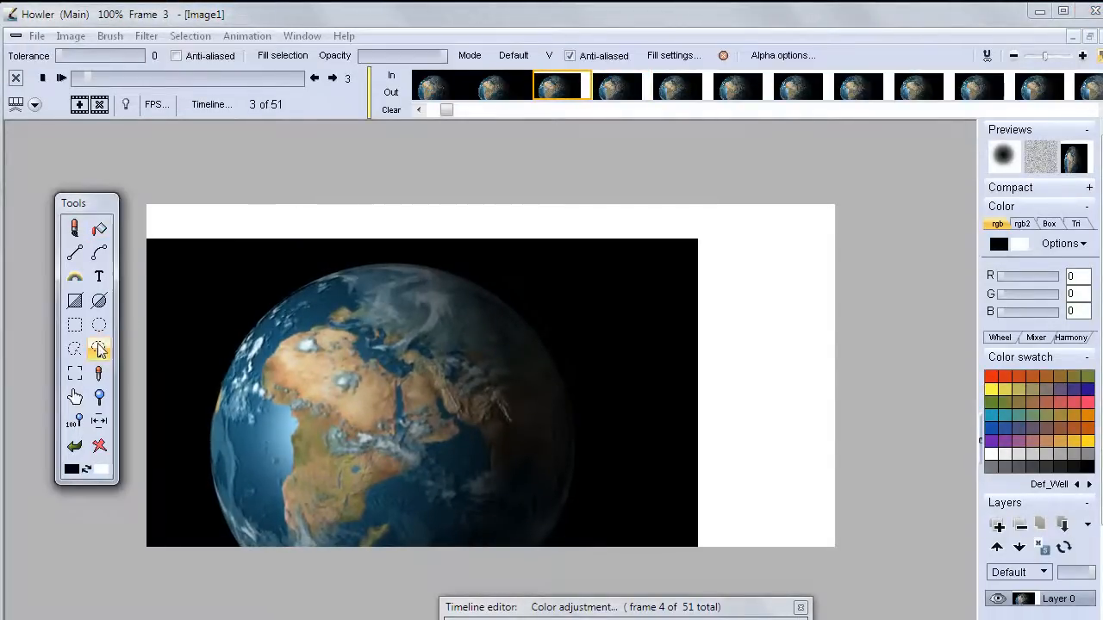
left_click(773, 266)
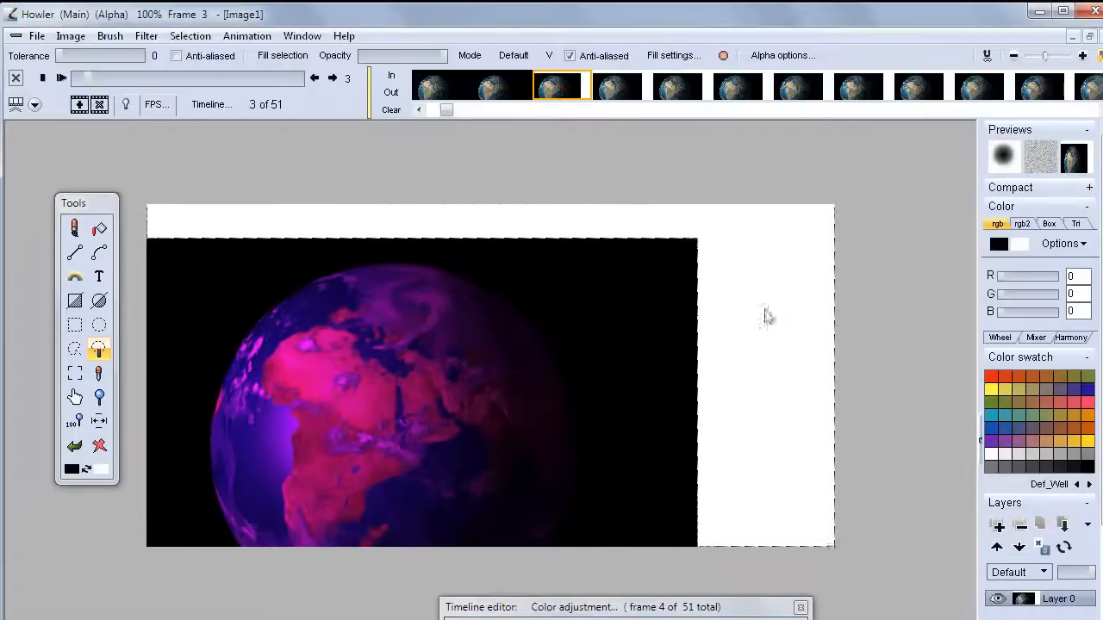
Step: Combine frame 3 with the swap buffer using Multiply, and turn off the alpha selection
left_click(145, 36)
mouse_move(114, 273)
mouse_move(124, 359)
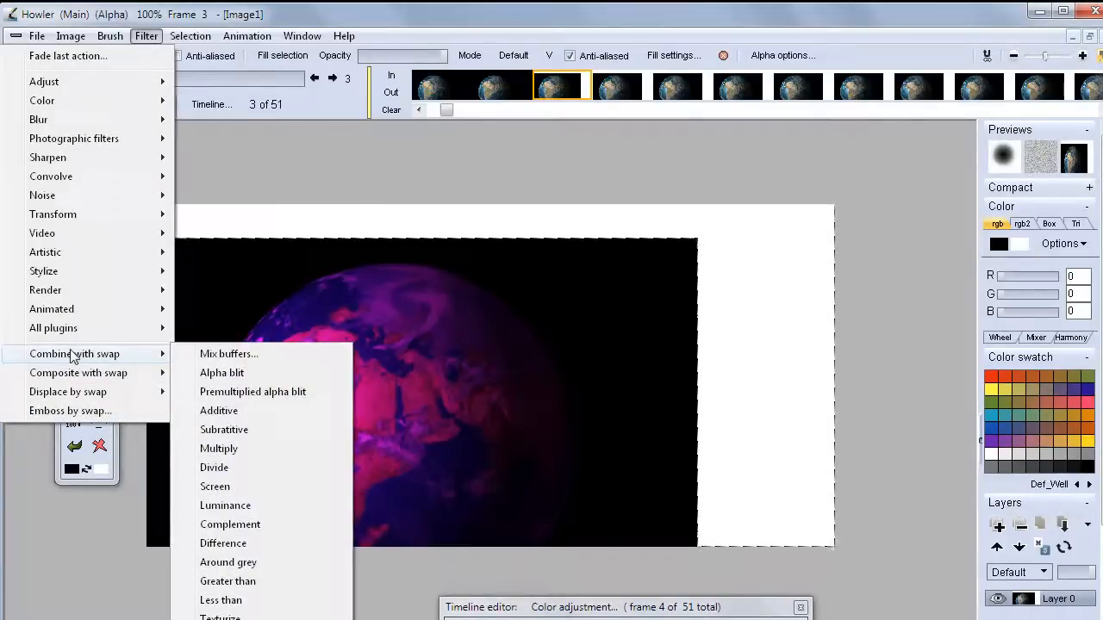
left_click(218, 449)
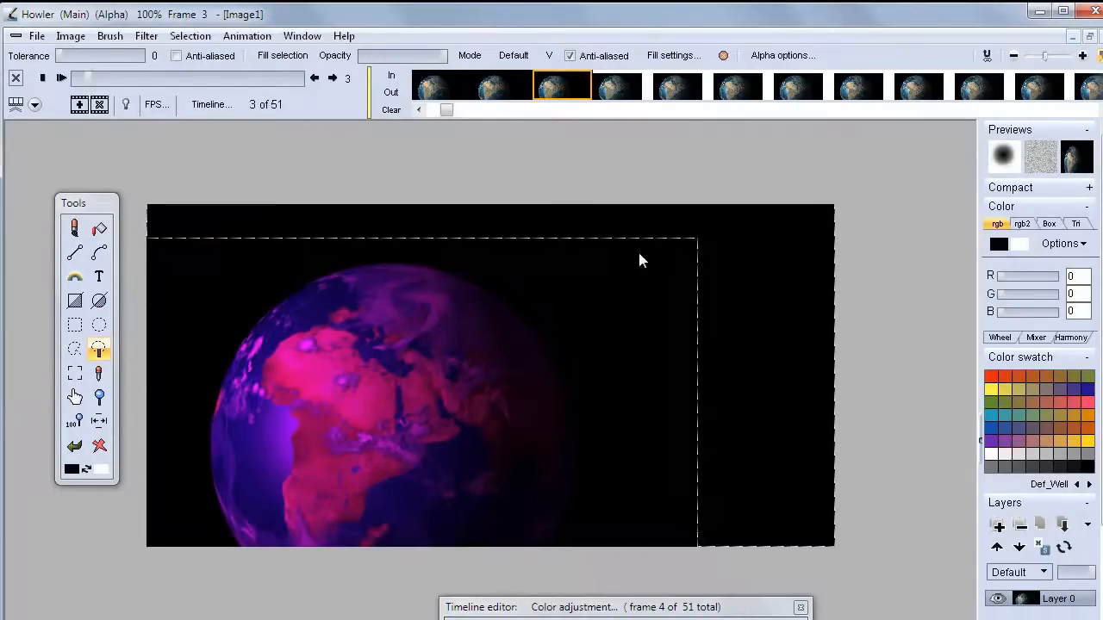
key("ctrl+z")
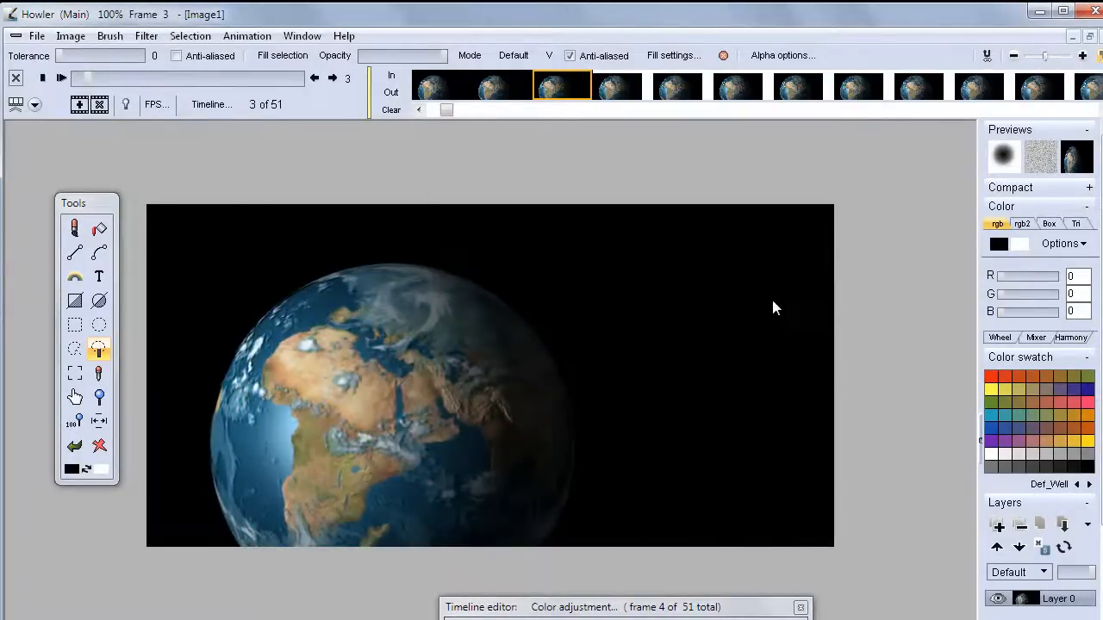
Step: Go to frame 4 and select its white border with the magic wand
left_click(619, 89)
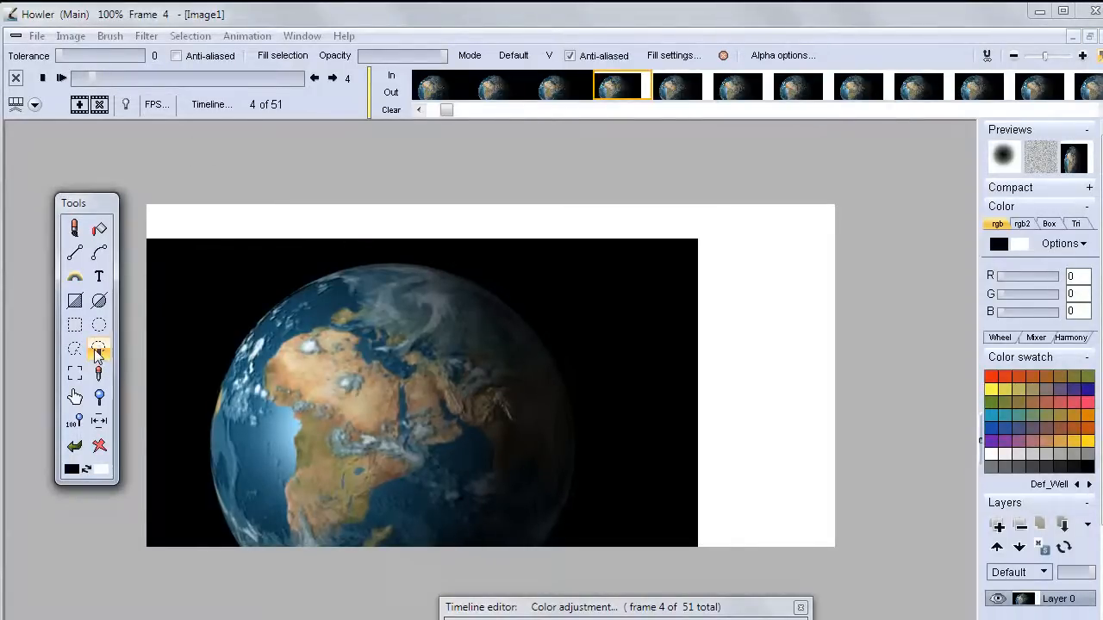
left_click(767, 253)
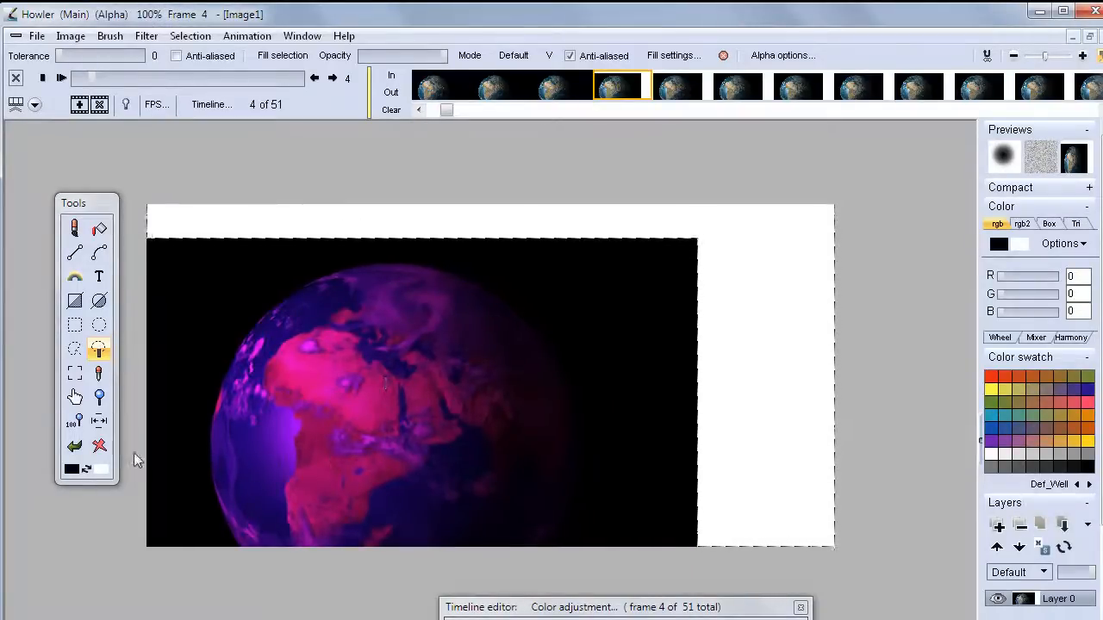
scroll(1040, 344, "down", 3)
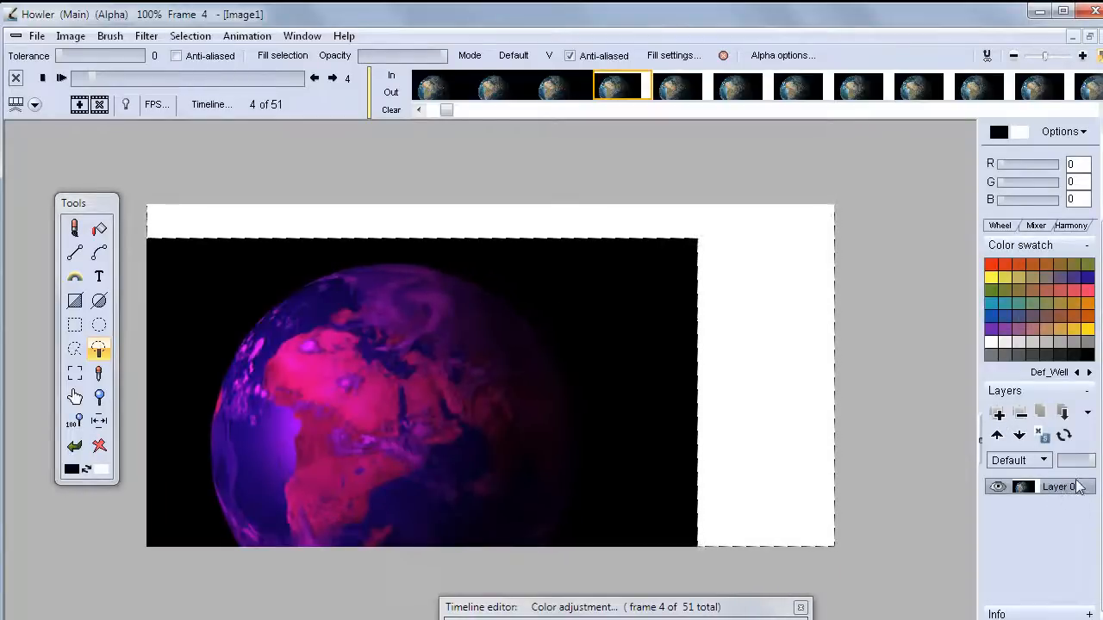
scroll(1096, 413, "up", 3)
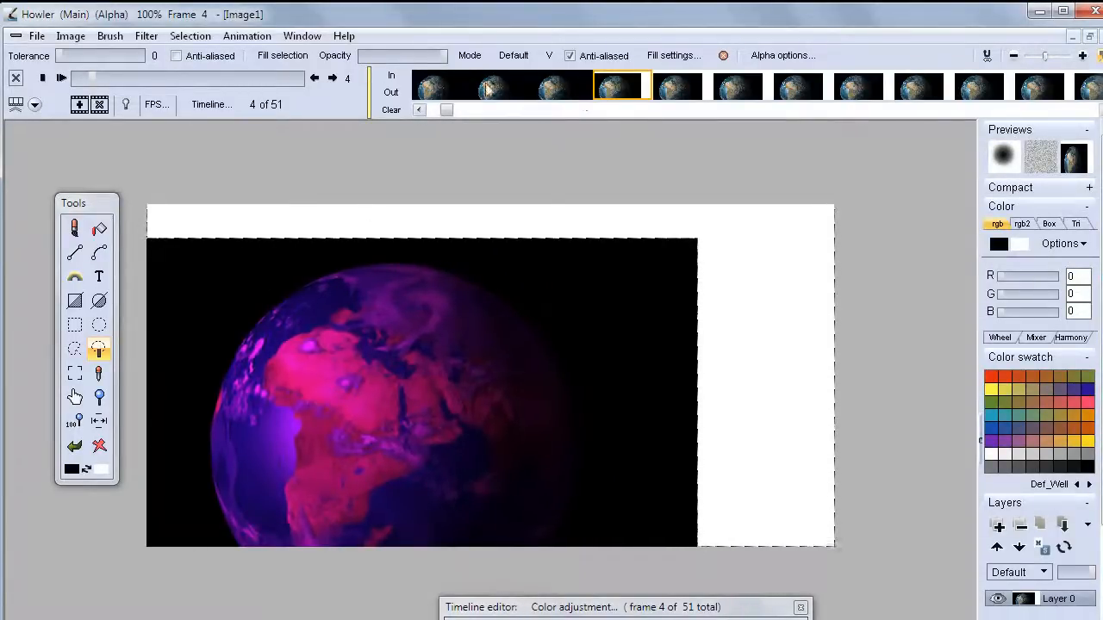
Step: Bring the Timeline editor back over the canvas and compare its filter list with the program's regular filter categories
left_click_drag(600, 615, 743, 193)
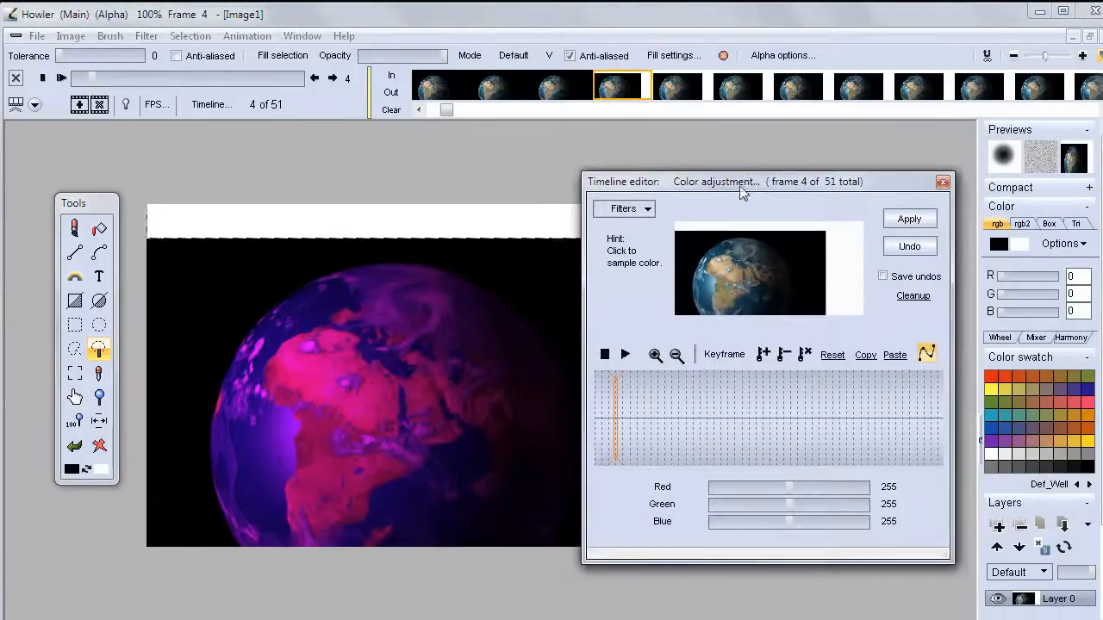
left_click(647, 210)
left_click_drag(871, 249, 876, 285)
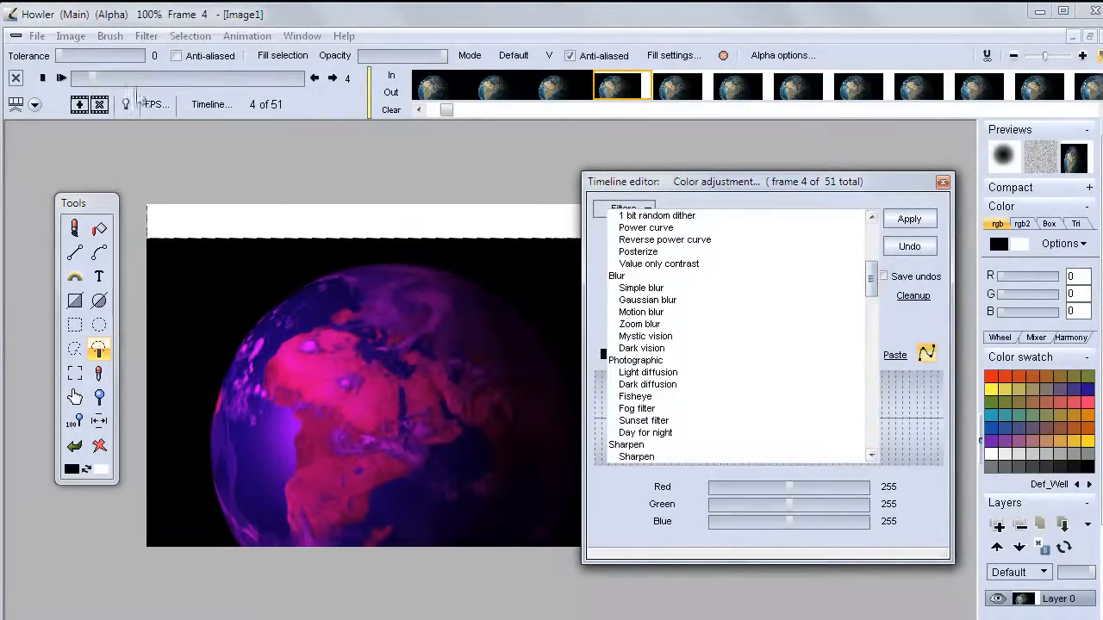
left_click(150, 37)
mouse_move(103, 148)
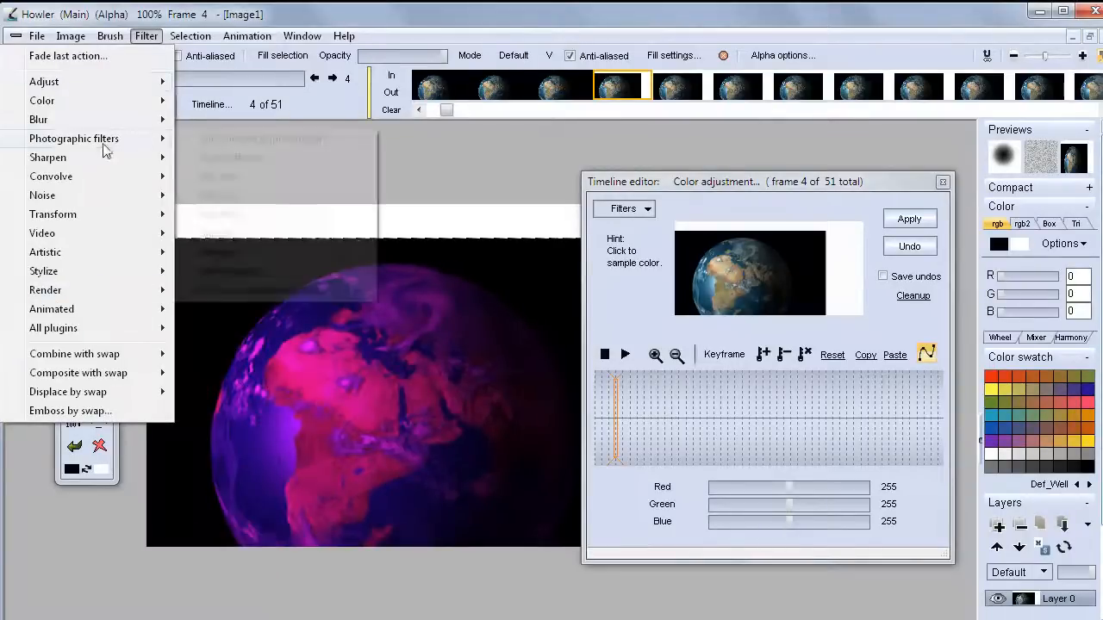
left_click(767, 196)
left_click(647, 212)
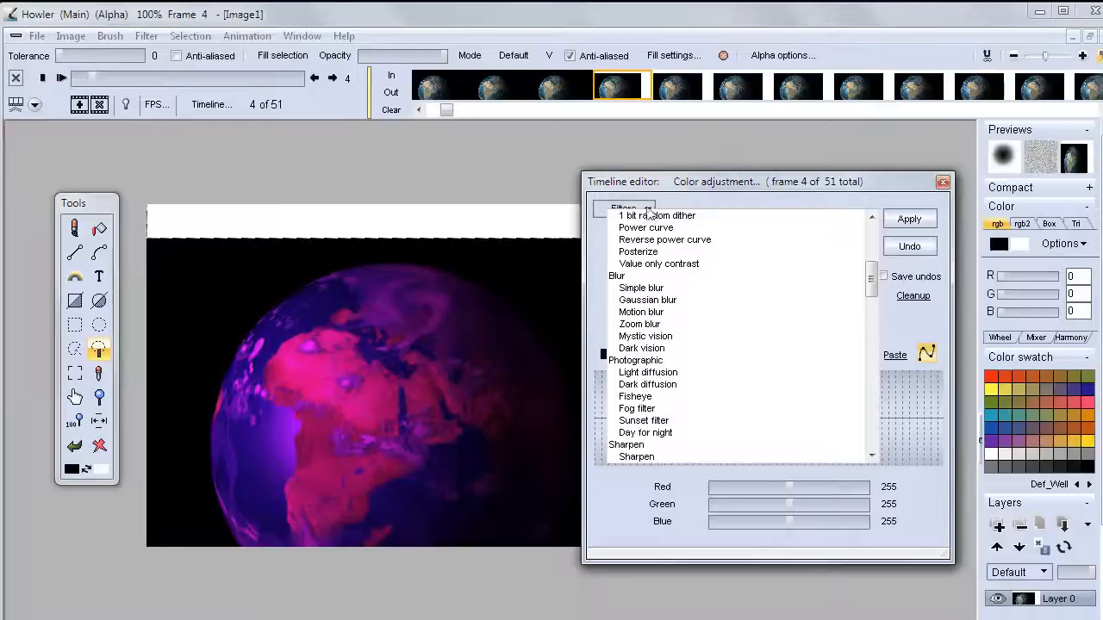
left_click(146, 36)
mouse_move(112, 309)
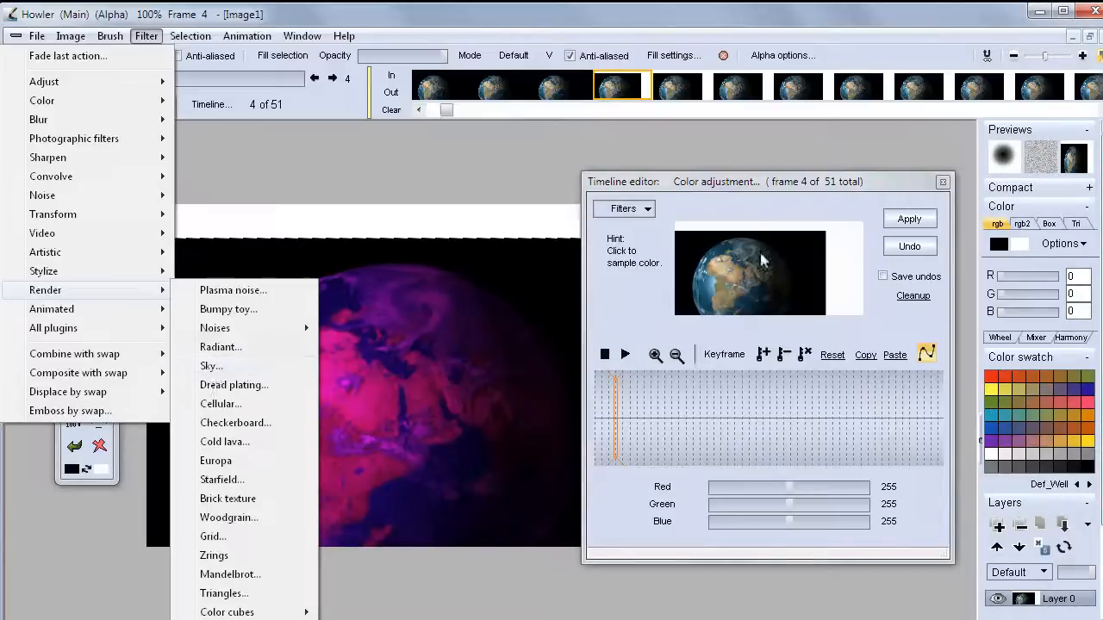
left_click(712, 185)
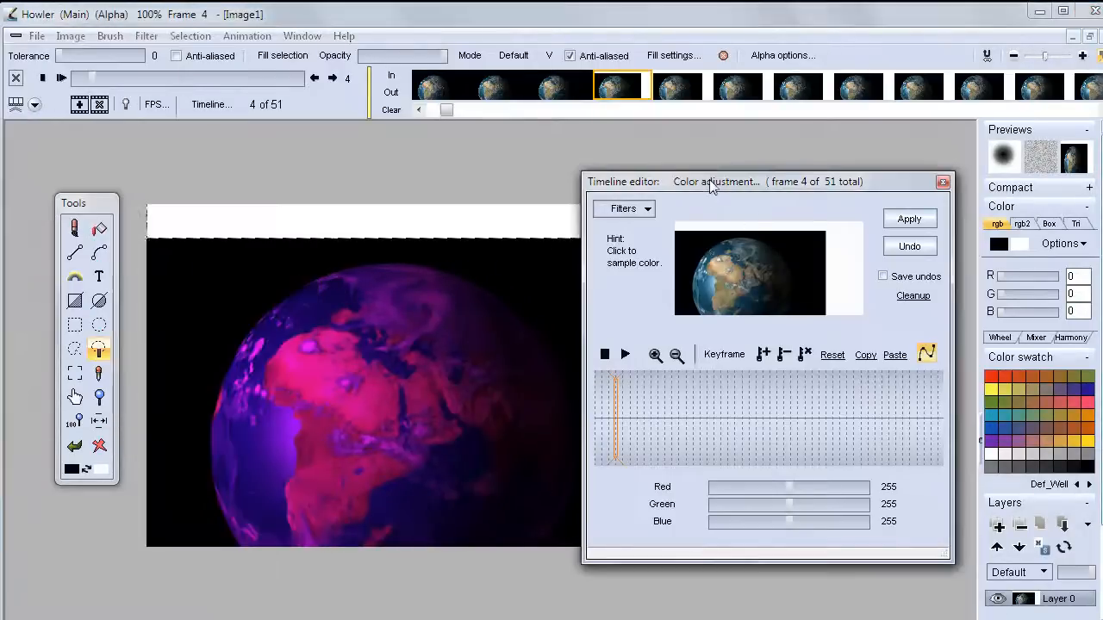
left_click(146, 36)
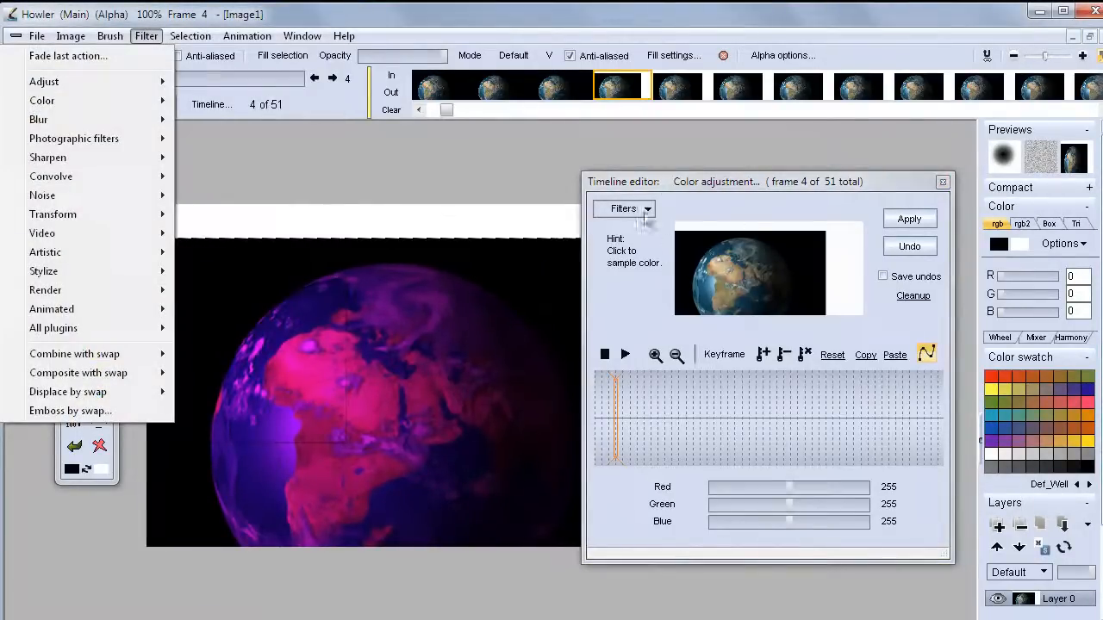
Step: Set the Timeline editor's filter to Combine multiply from the Combine with swap group
left_click(645, 214)
mouse_move(872, 283)
left_mouse_down()
mouse_move(873, 370)
mouse_move(887, 385)
left_mouse_up()
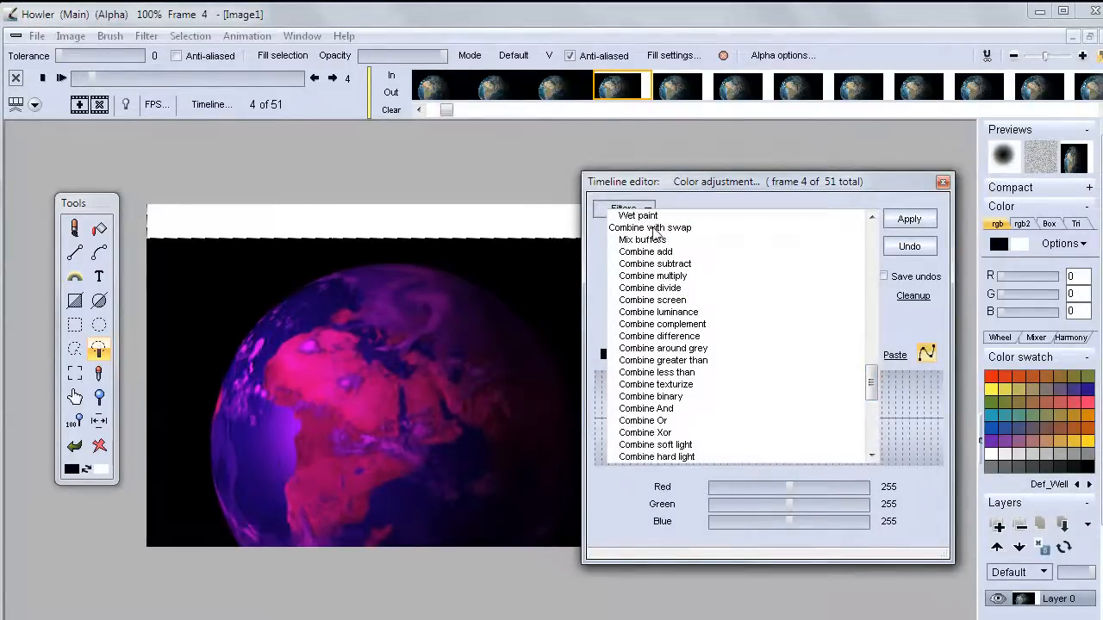
left_click(646, 278)
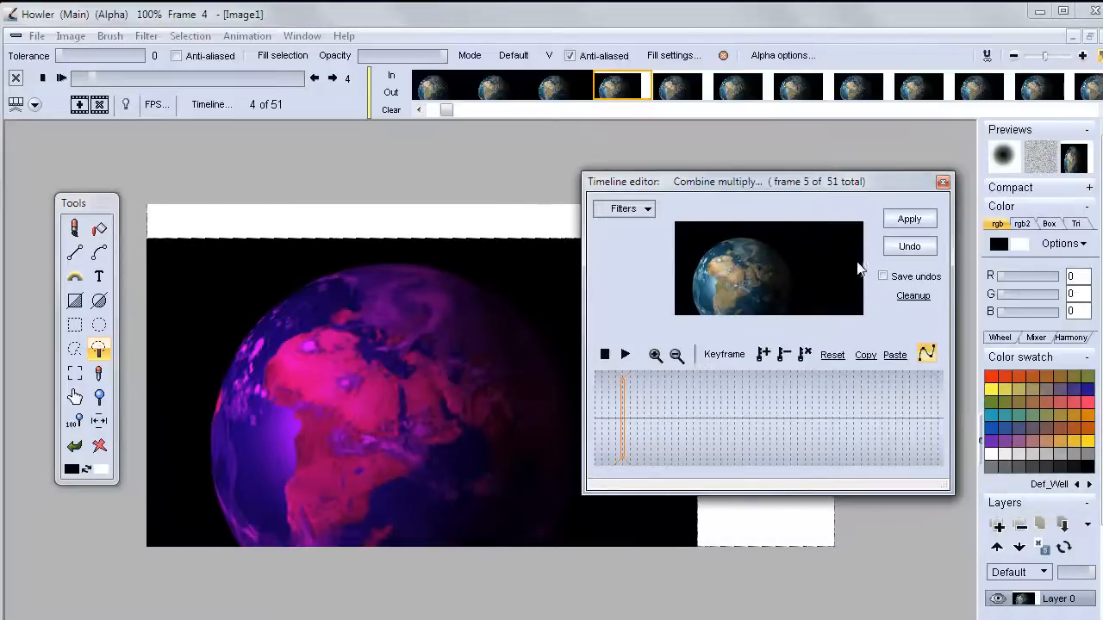
Step: Preview the multiply filter on frame 26, apply it to the whole animation, and close the Timeline editor
left_click_drag(628, 392, 768, 405)
left_click_drag(768, 209, 398, 308)
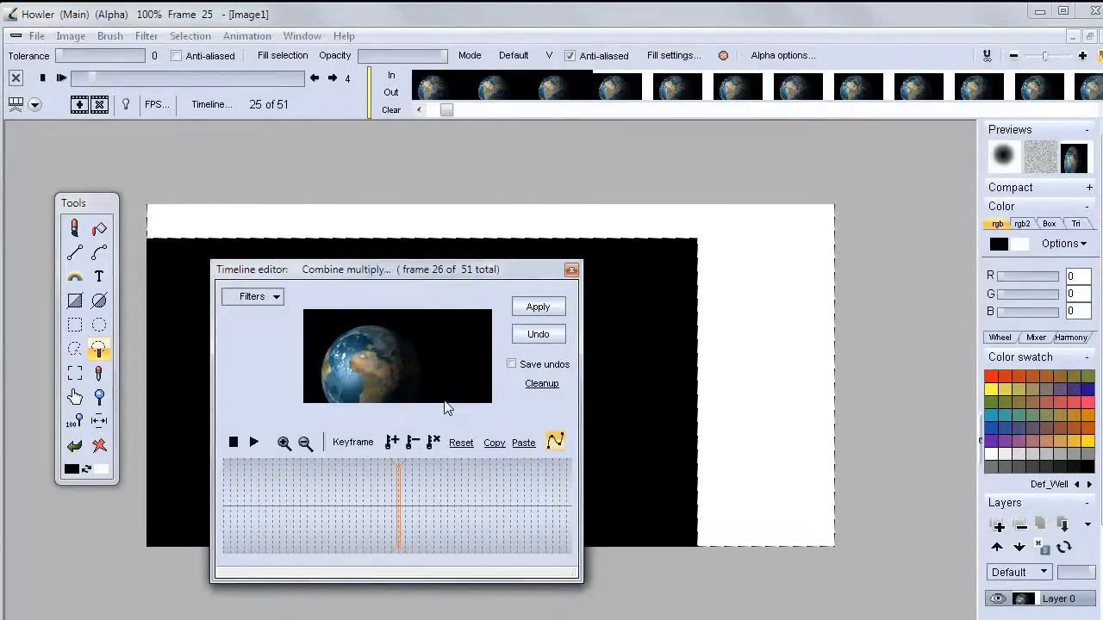
left_click(556, 308)
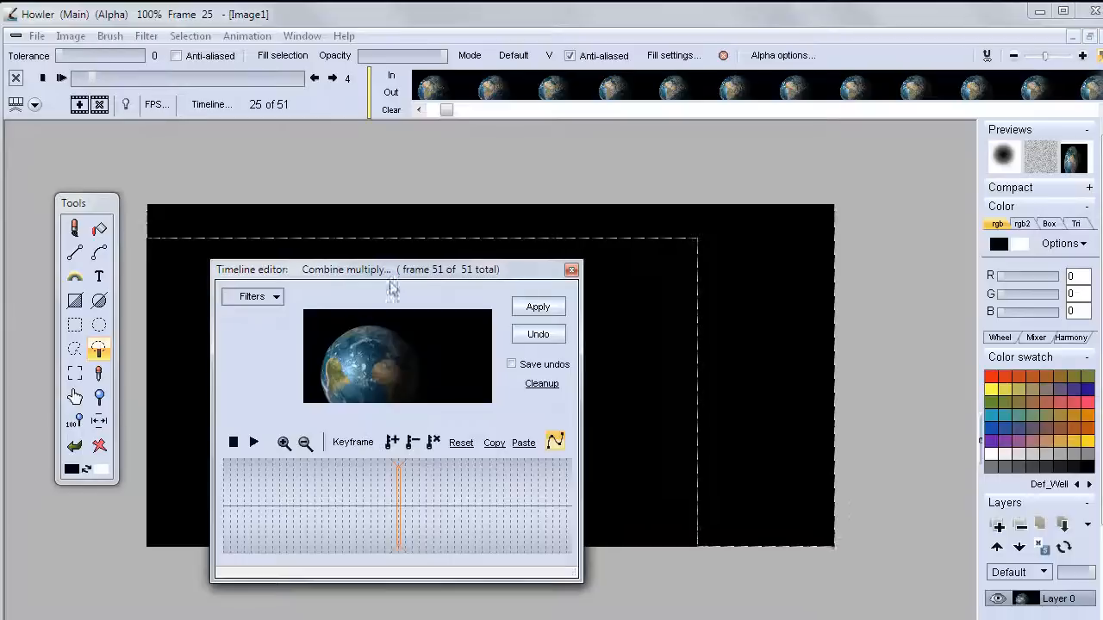
left_click(571, 270)
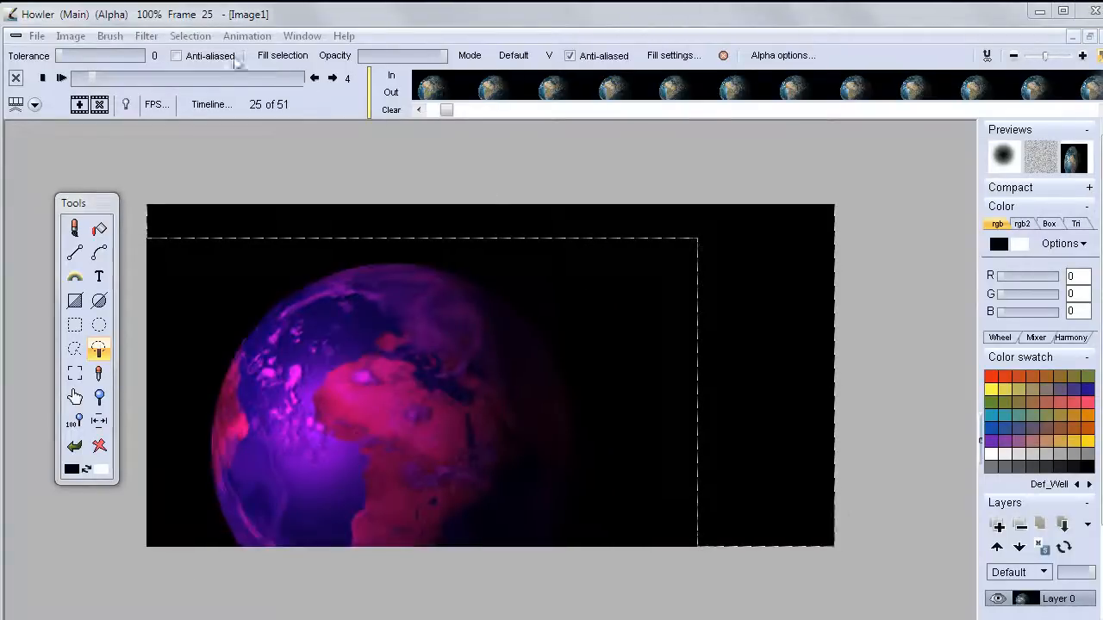
Step: Turn off the alpha selection, then play the animation to check the black border and stop playback
left_click(190, 35)
left_click(166, 134)
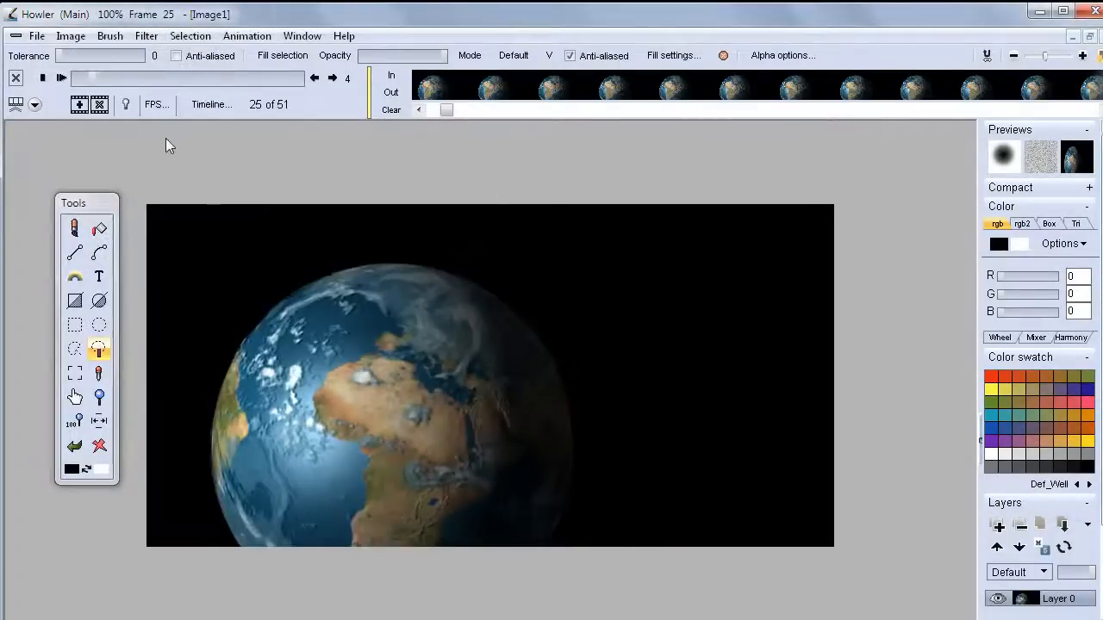
left_click(61, 77)
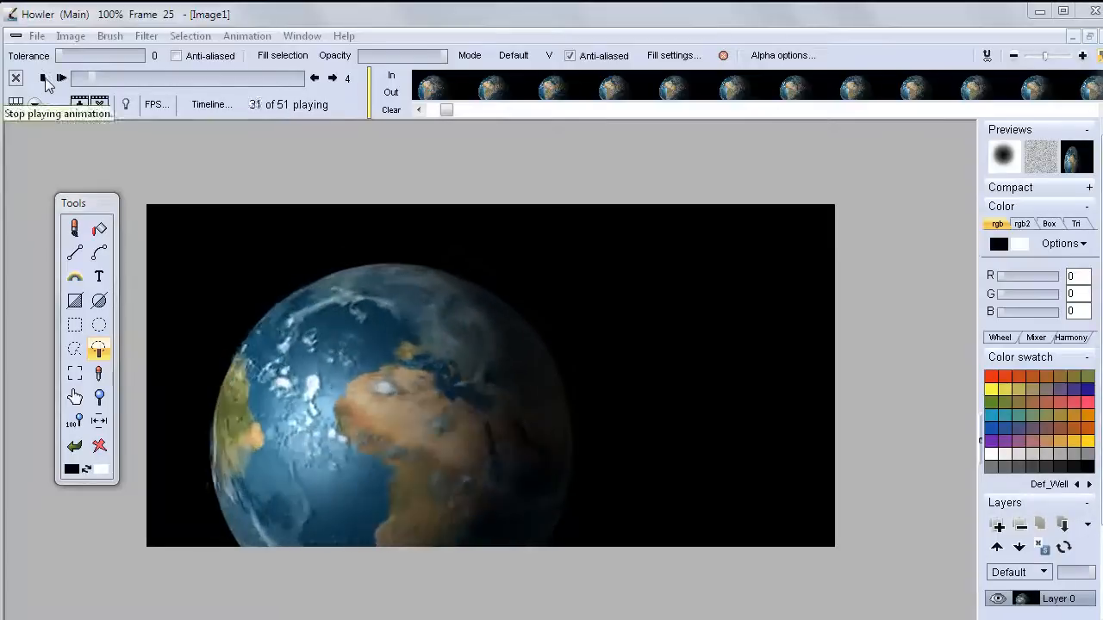
left_click(42, 78)
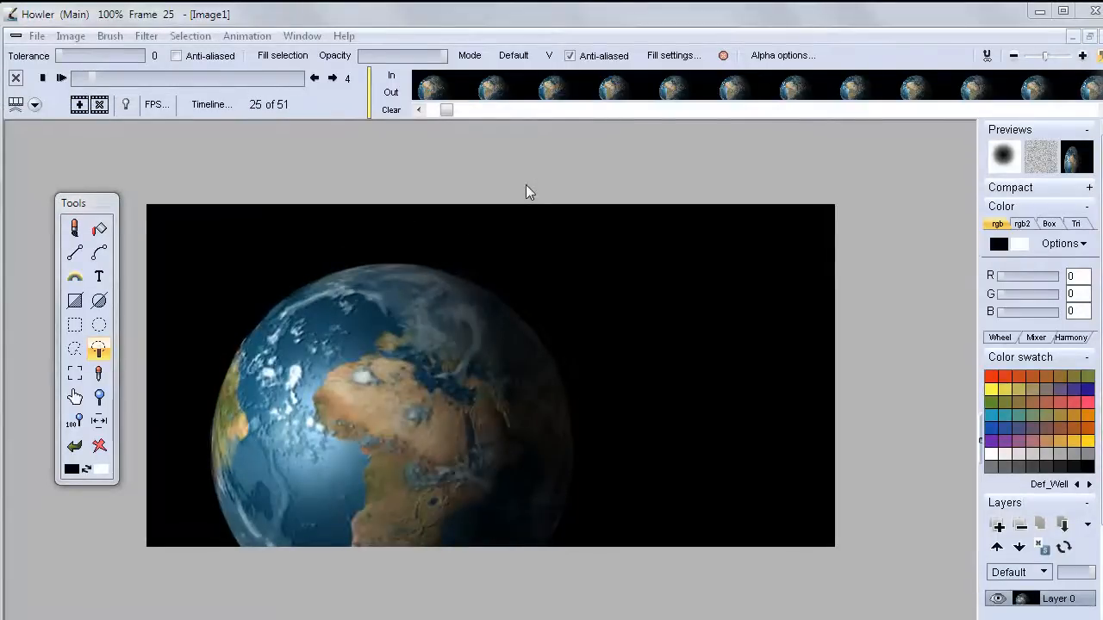